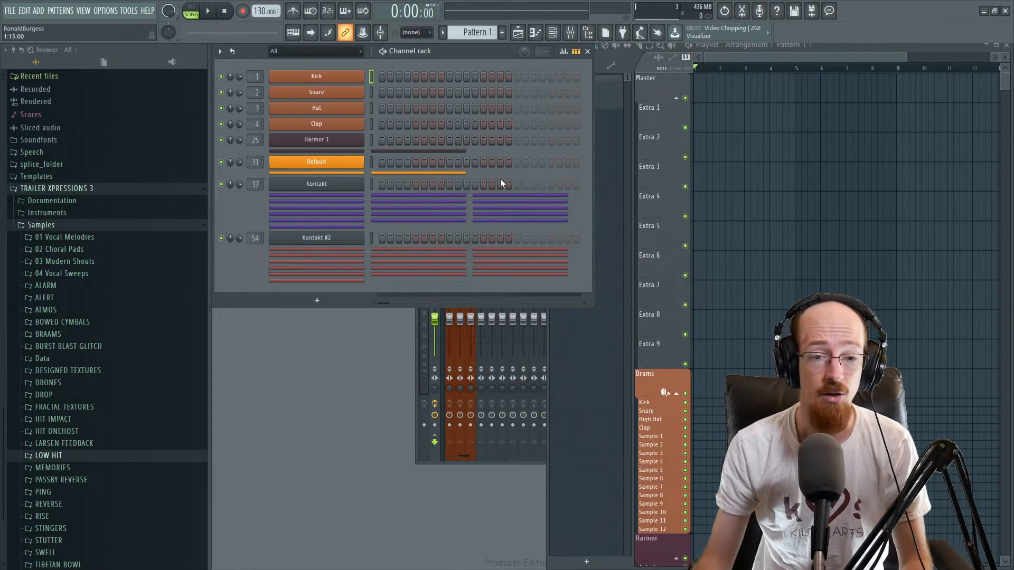
Add a Patcher instrument as a new channel and move its window clear of the channel rack's channel names
left_click(417, 349)
left_click(246, 273)
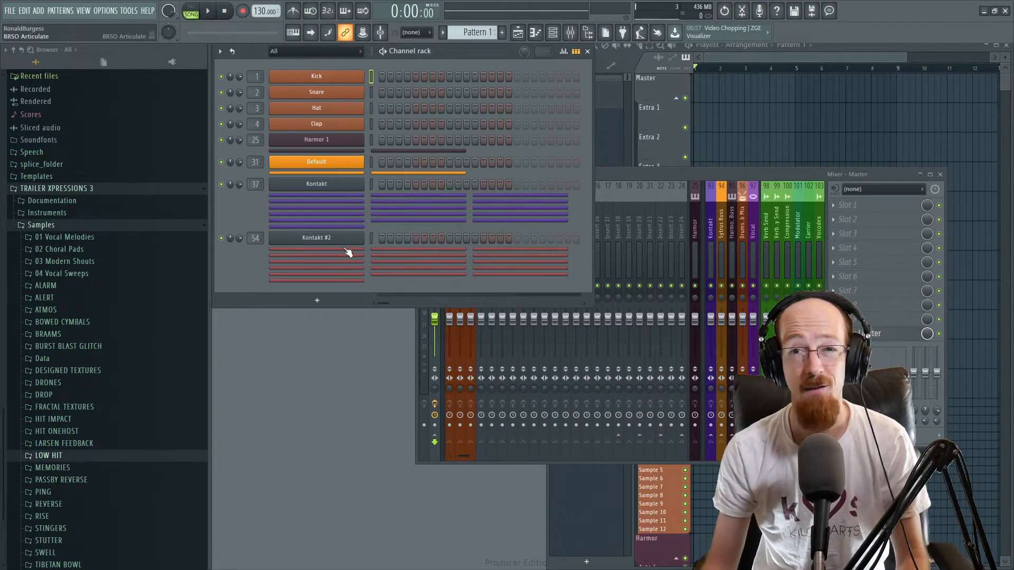
key("F8")
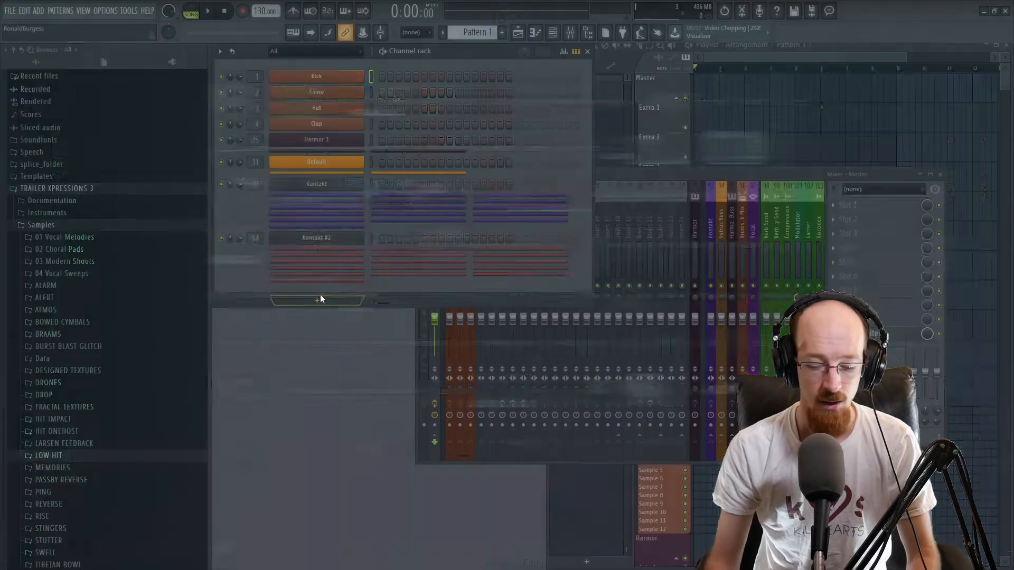
type("patch")
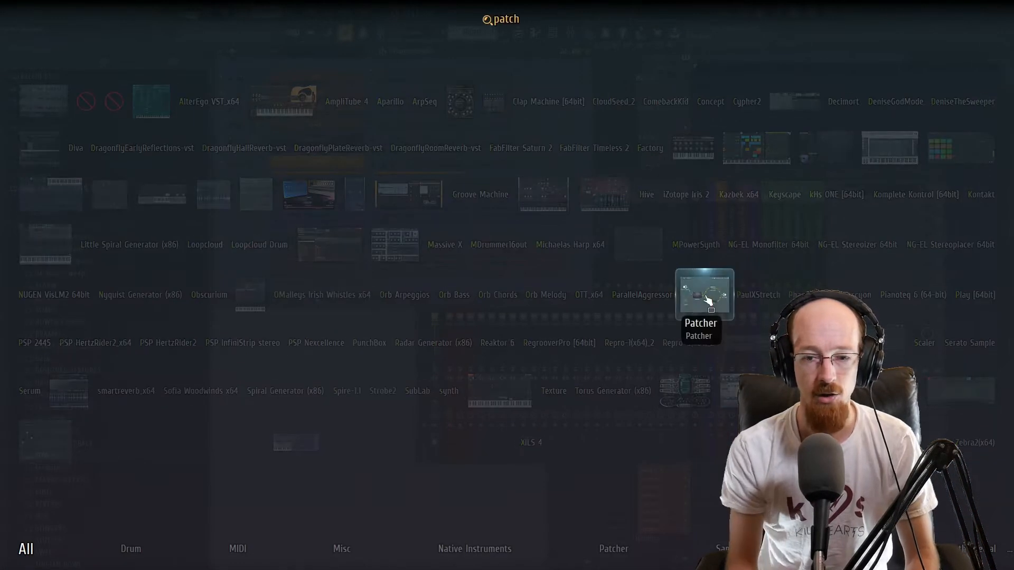
left_click(722, 288)
left_click_drag(423, 131, 704, 76)
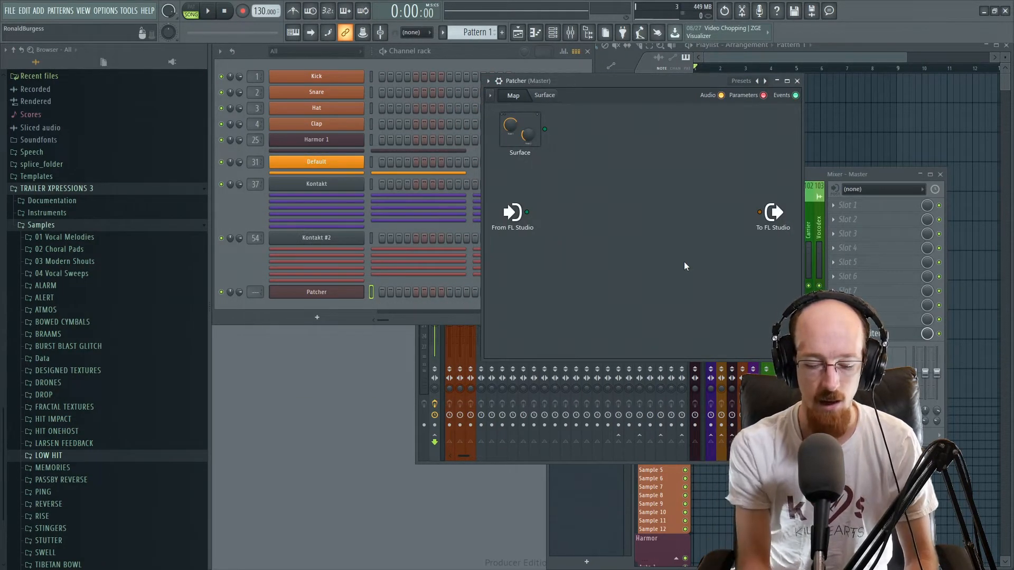
Add Harmor to the Patcher map between the input and output, and enlarge and reposition the Patcher window
key("F8")
type("harmor")
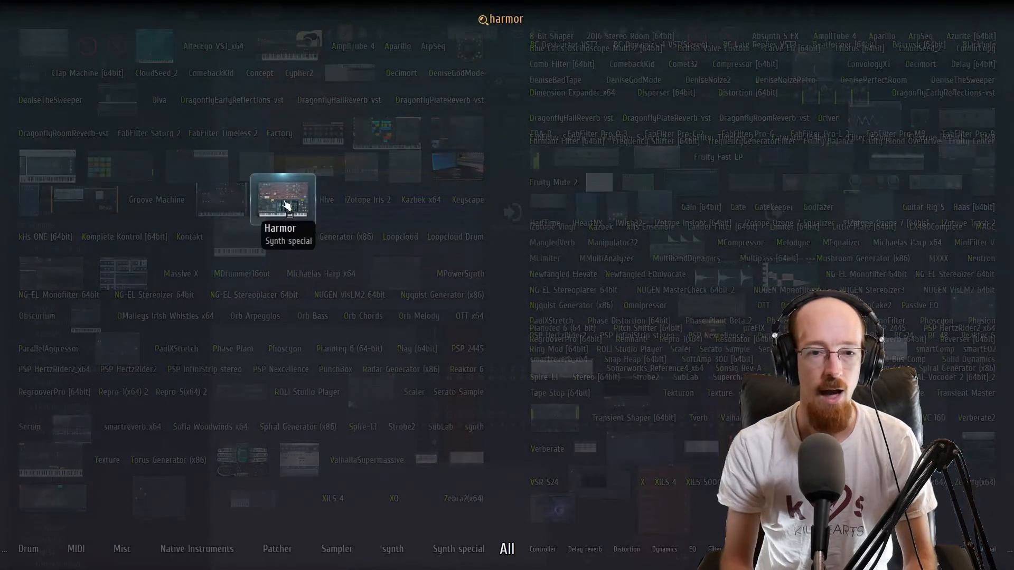
left_click_drag(283, 200, 581, 215)
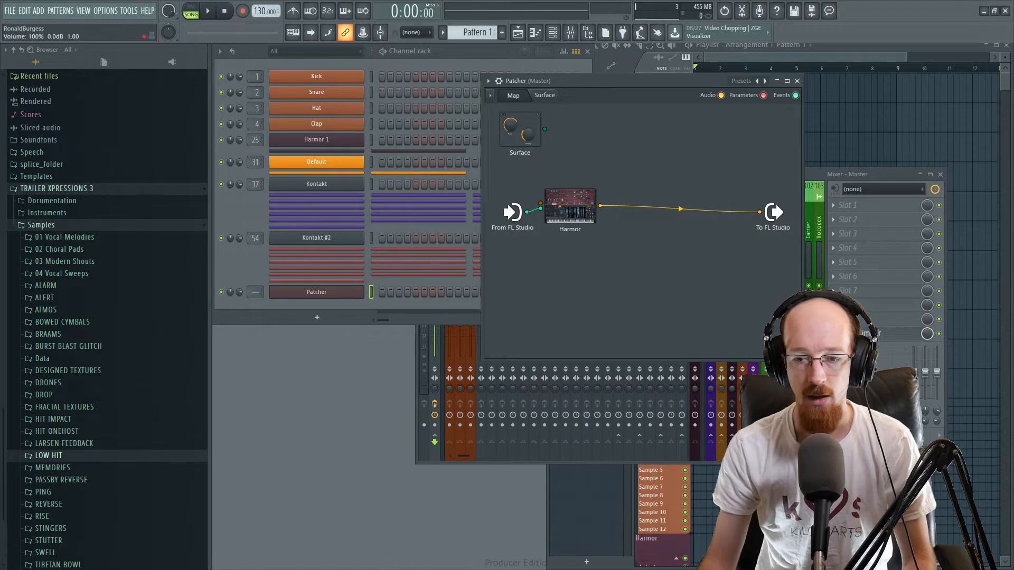
left_click_drag(802, 361, 917, 425)
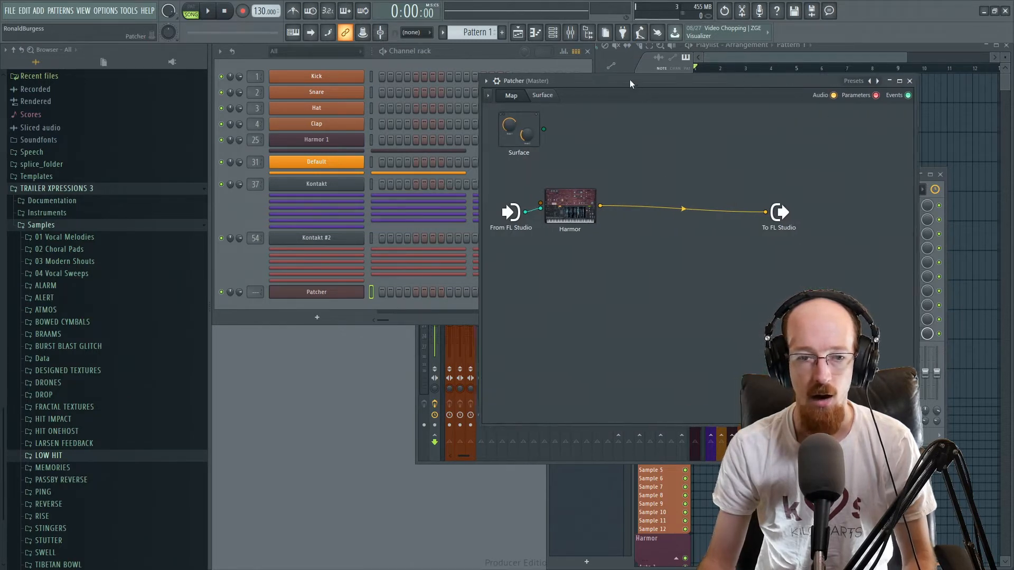
left_click_drag(634, 79, 549, 83)
left_click_drag(494, 221, 501, 228)
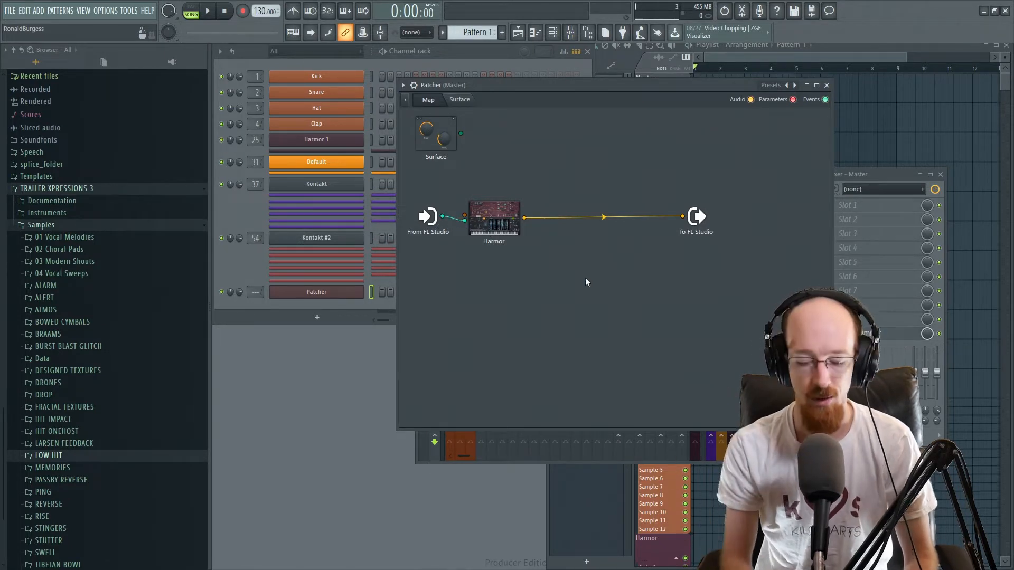
Add Fruity Love Philter to the map and route Harmor's audio through it to the FL Studio output
key("F8")
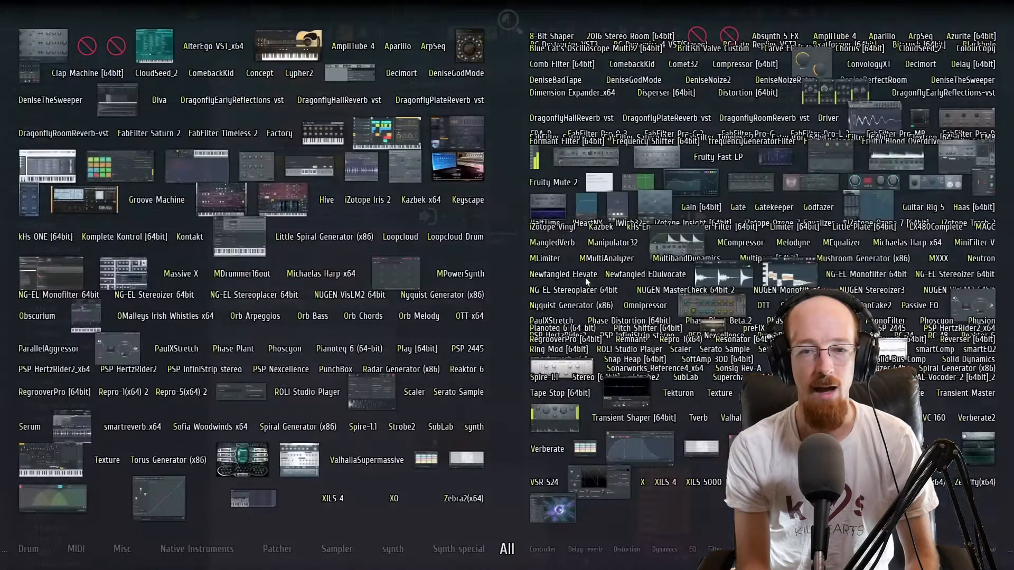
type("fruity love")
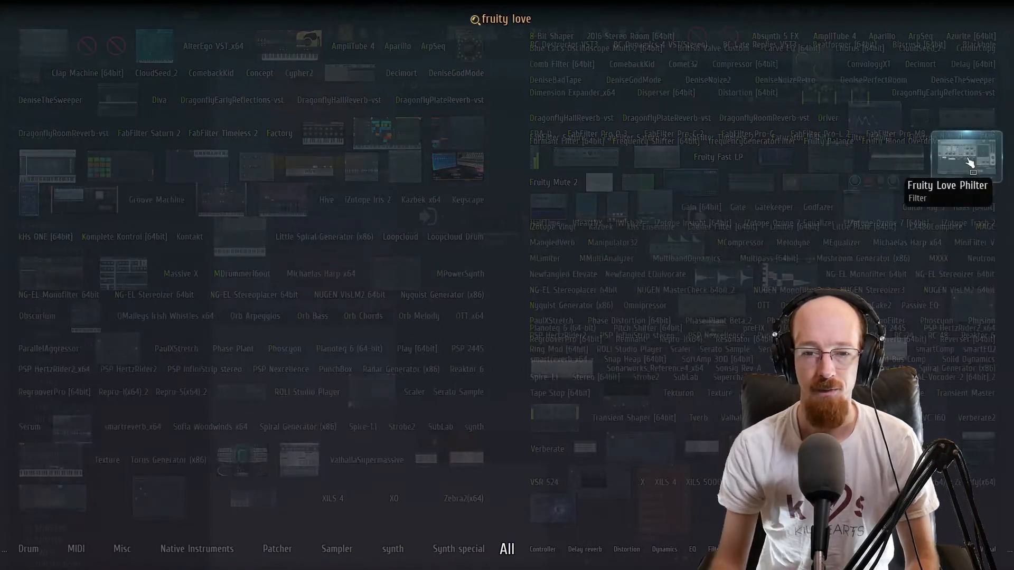
left_click(970, 159)
left_click_drag(525, 218, 622, 229)
left_click_drag(640, 227, 666, 201)
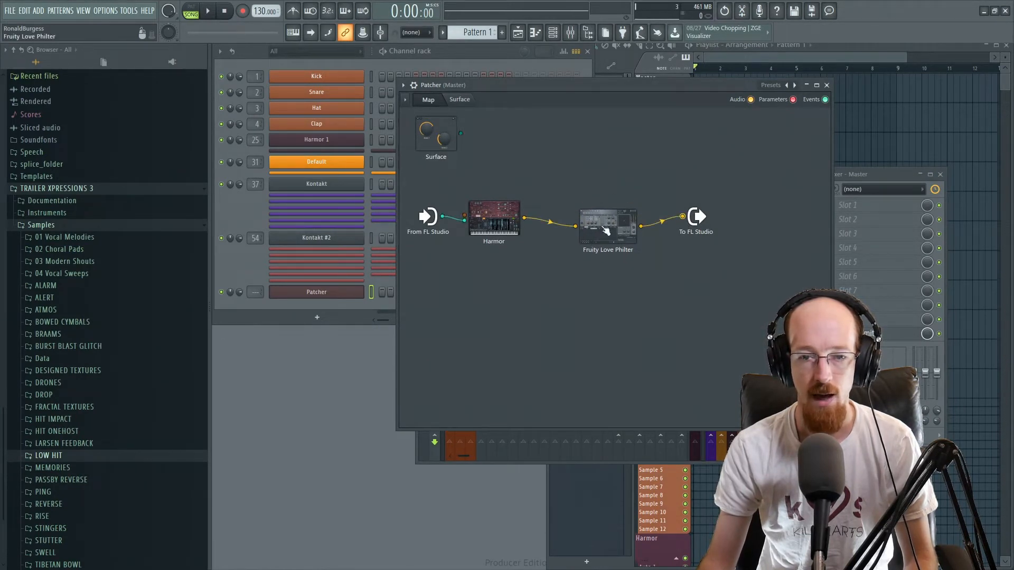
left_click_drag(606, 231, 611, 219)
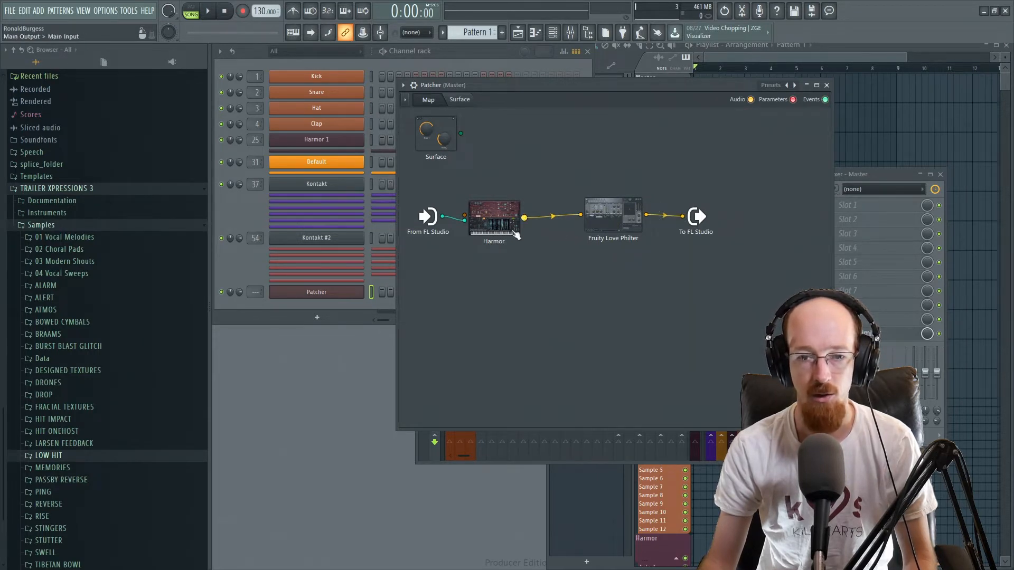
left_click_drag(499, 227, 499, 236)
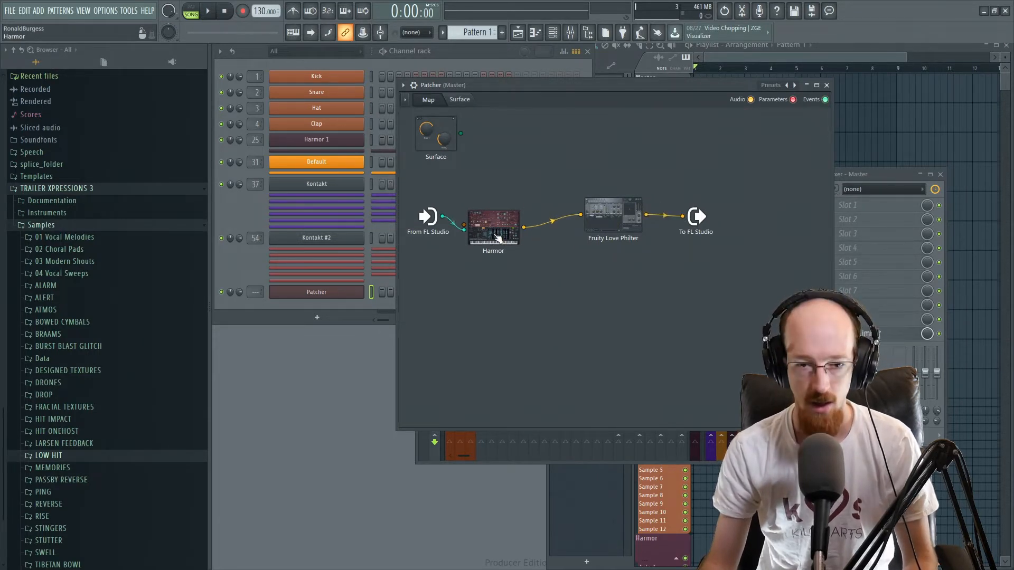
double_click(614, 219)
right_click(404, 271)
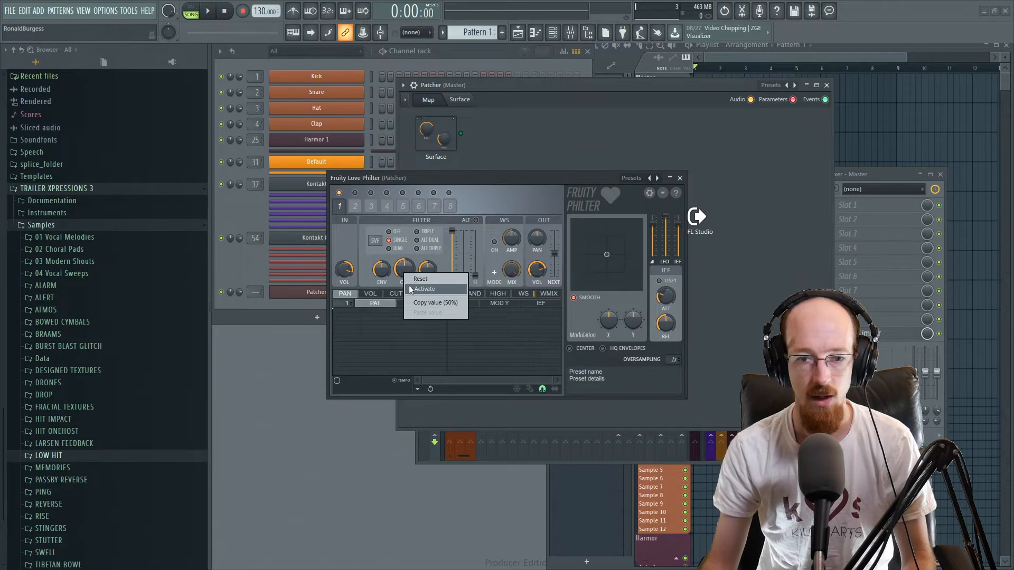
left_click(680, 179)
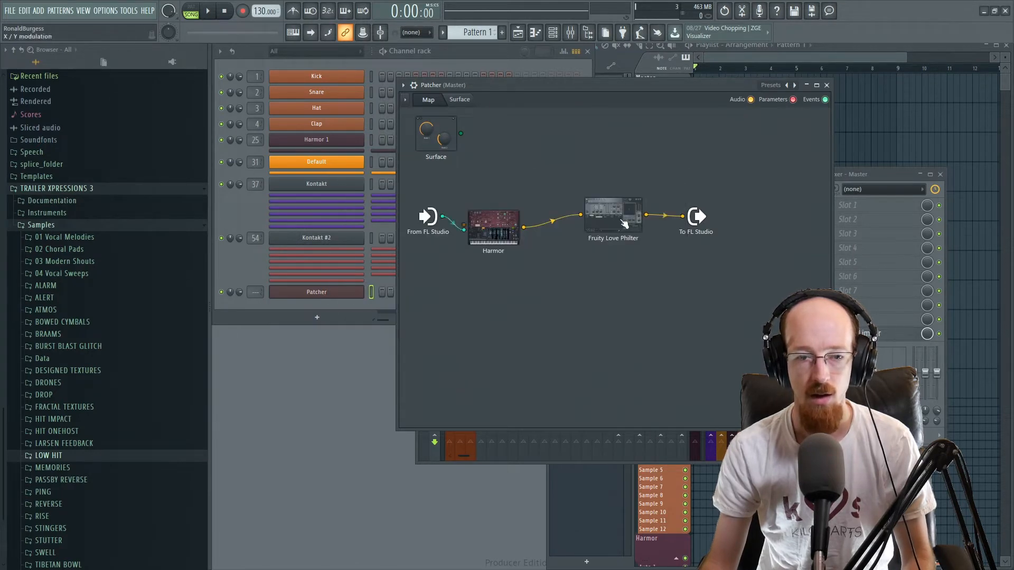
Activate the Filter 1 cutoff frequency as a parameter input on Fruity Love Philter and check it in the plugin's input list
double_click(624, 223)
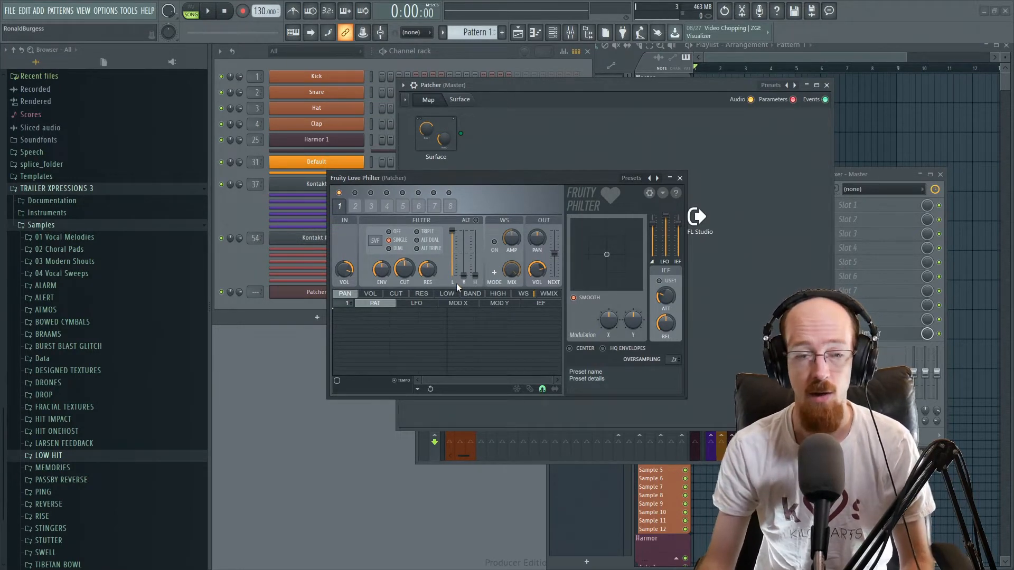
right_click(407, 268)
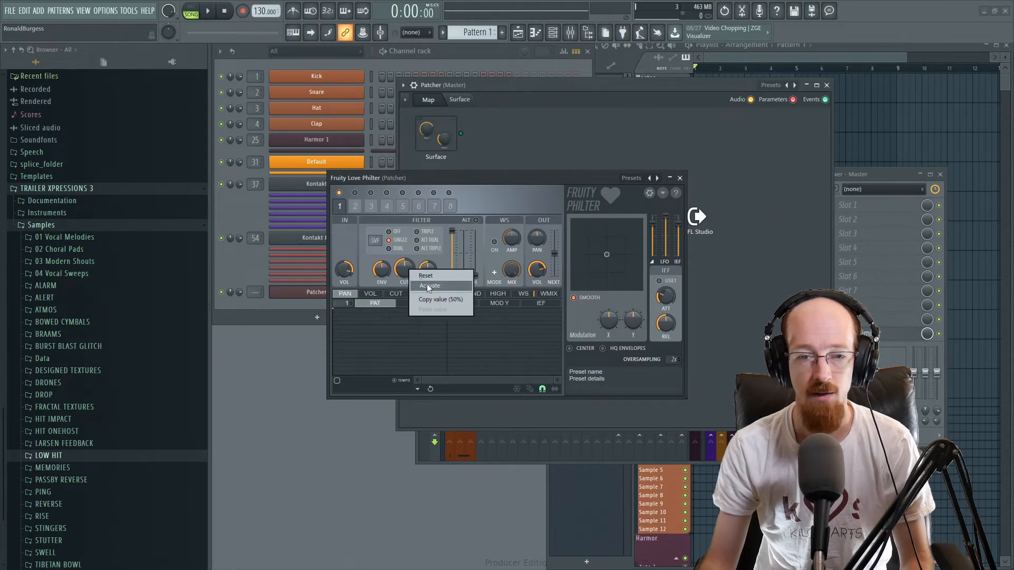
left_click(428, 286)
left_click_drag(587, 182, 600, 254)
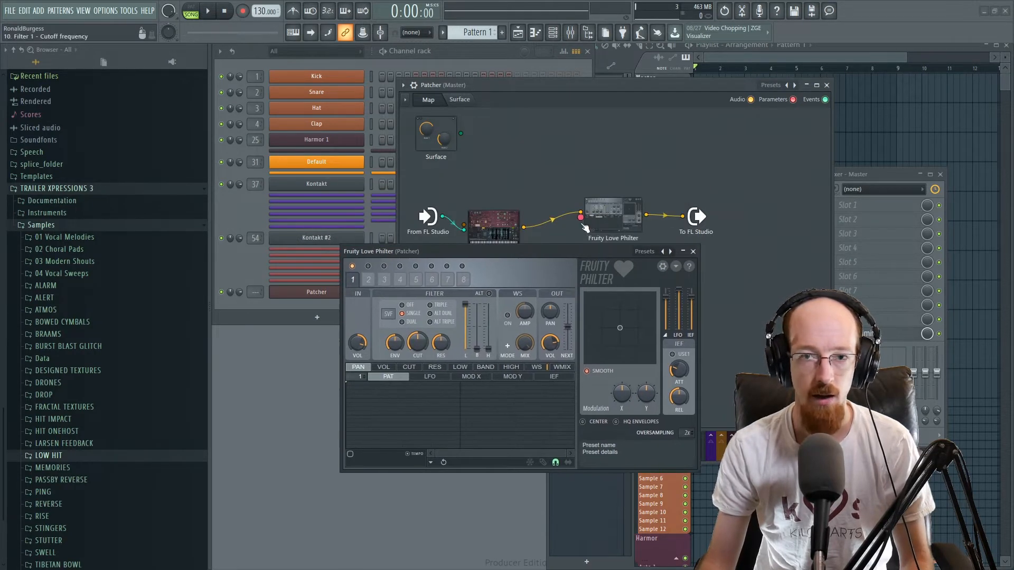
left_click(600, 231)
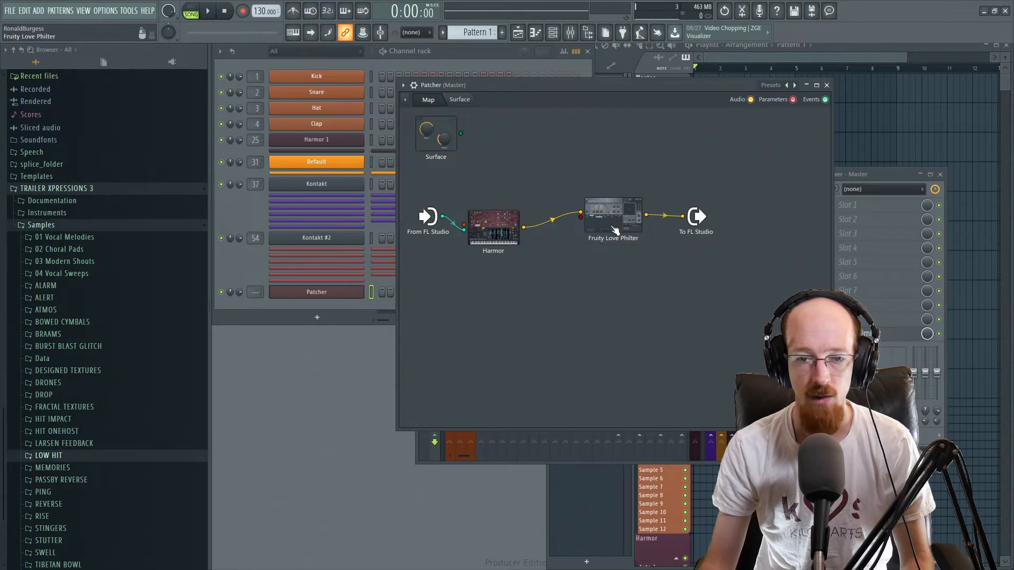
right_click(610, 224)
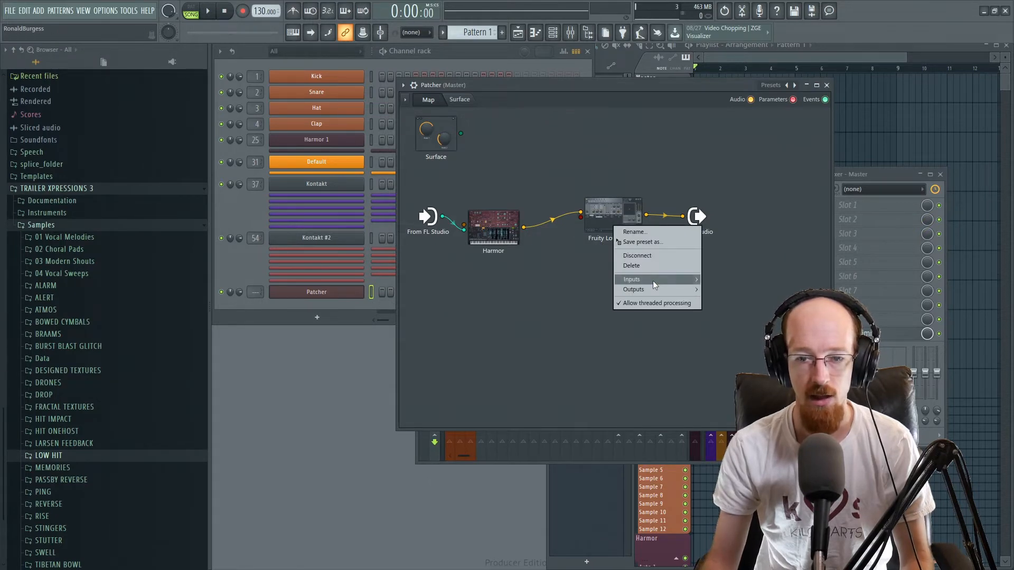
mouse_move(653, 280)
mouse_move(730, 290)
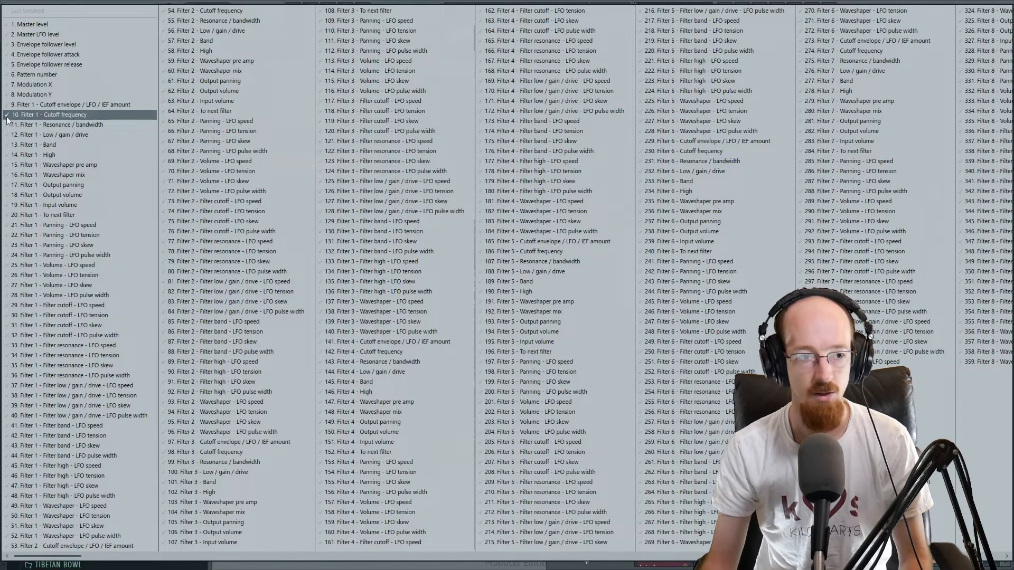
left_click(415, 5)
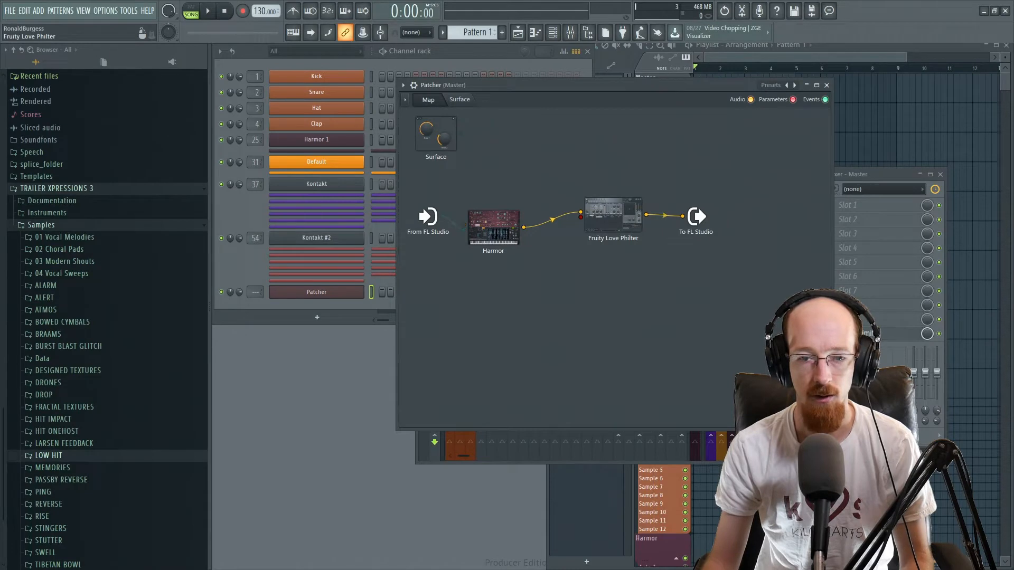
Tidy the positions of Harmor and Fruity Love Philter, and add a Fruity Envelope Controller to the map
left_click_drag(630, 225, 637, 224)
left_click_drag(481, 247, 508, 231)
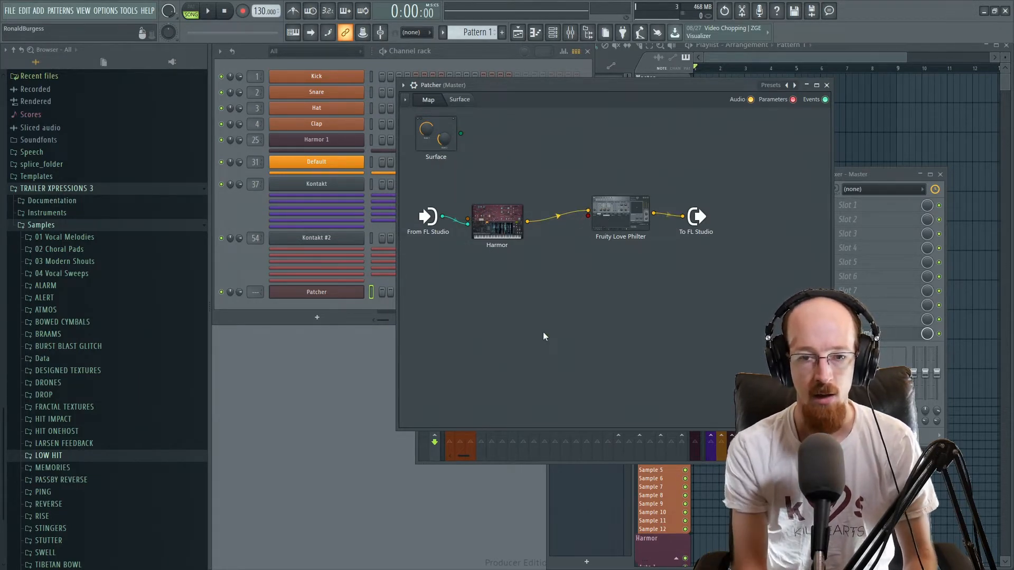
key("F8")
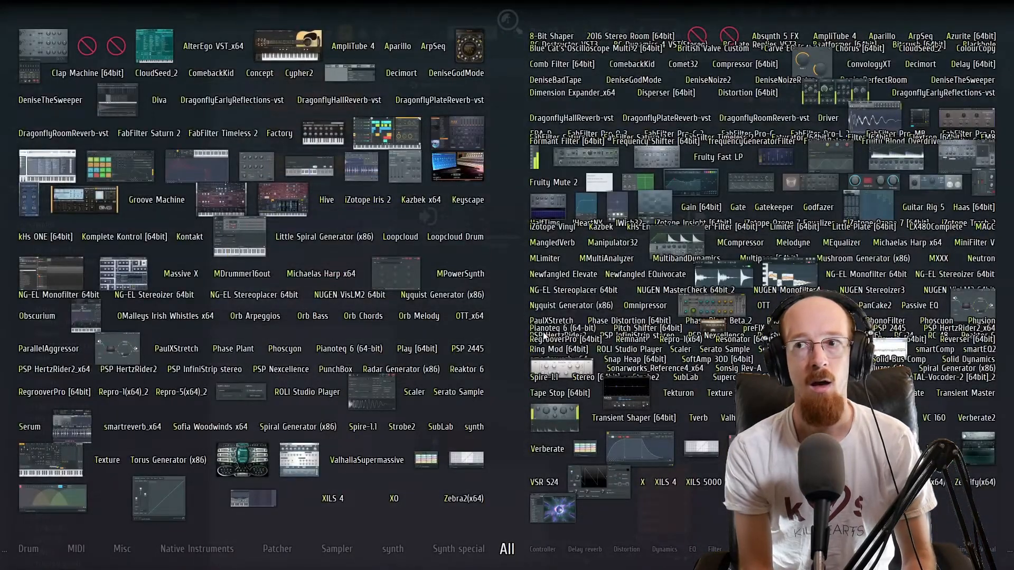
type("fruity en")
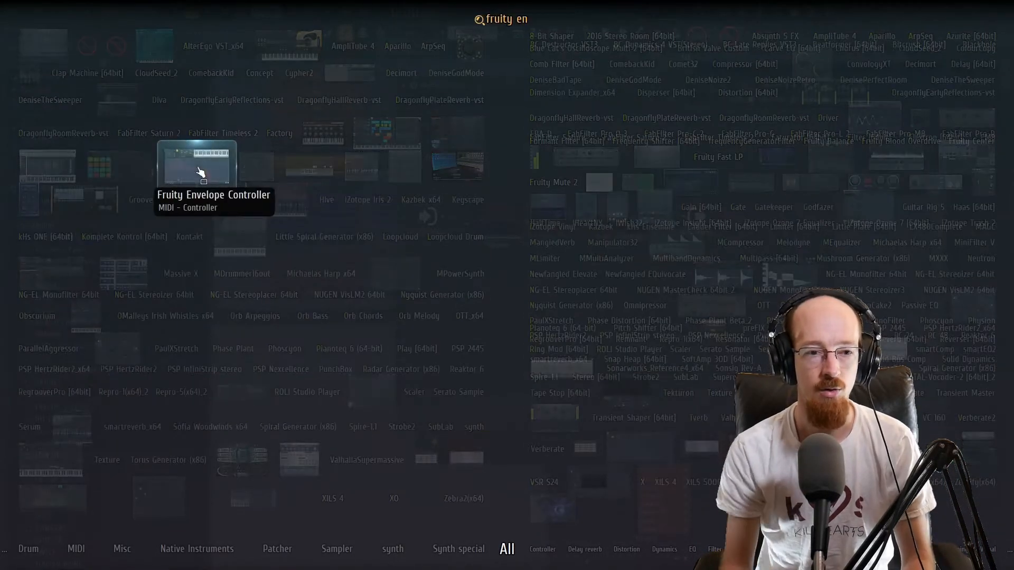
left_click(200, 172)
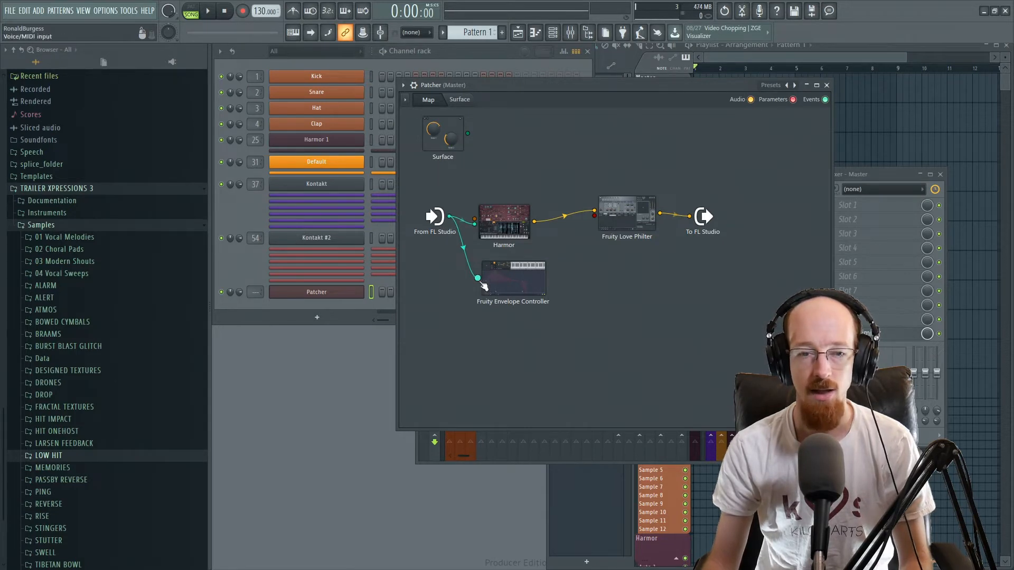
Examine the Fruity Envelope Controller's envelope curve and its available articulator modes
double_click(510, 289)
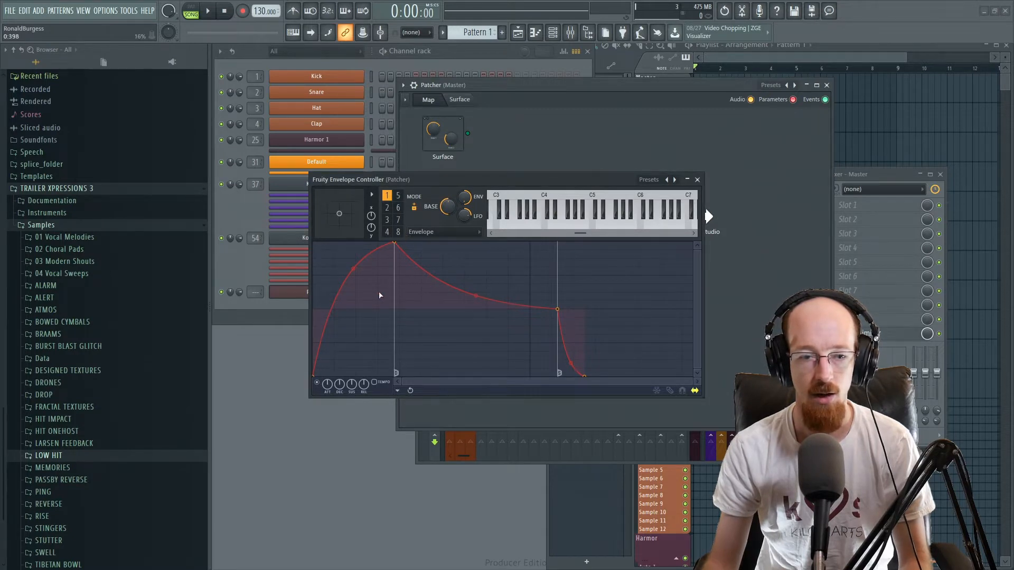
left_click(441, 235)
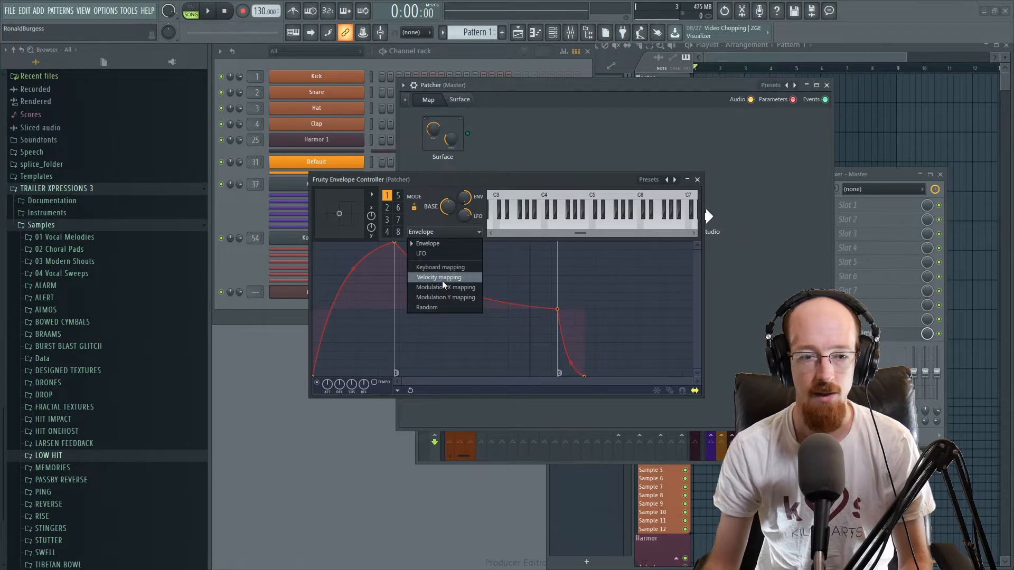
left_click(459, 185)
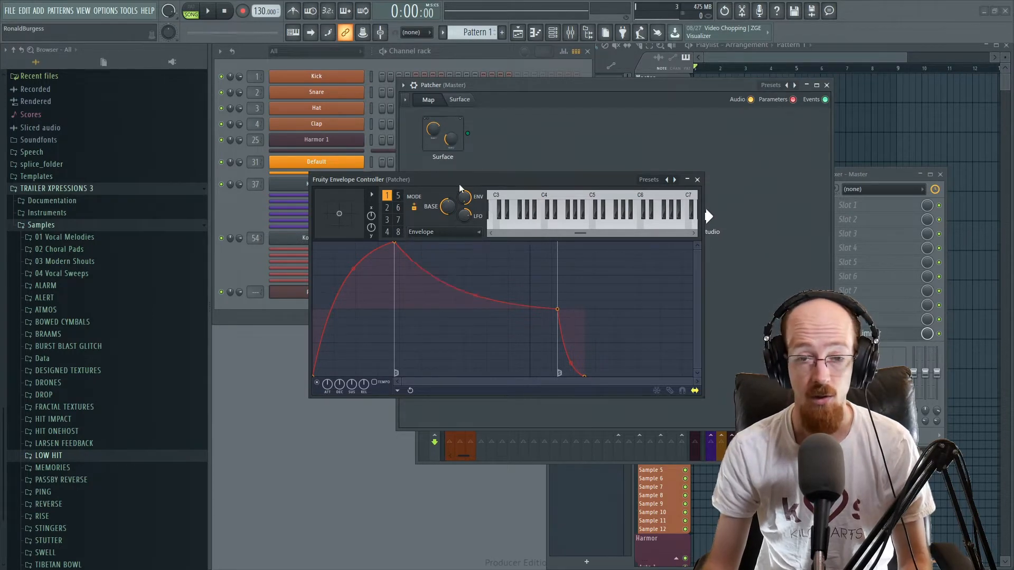
left_click(697, 180)
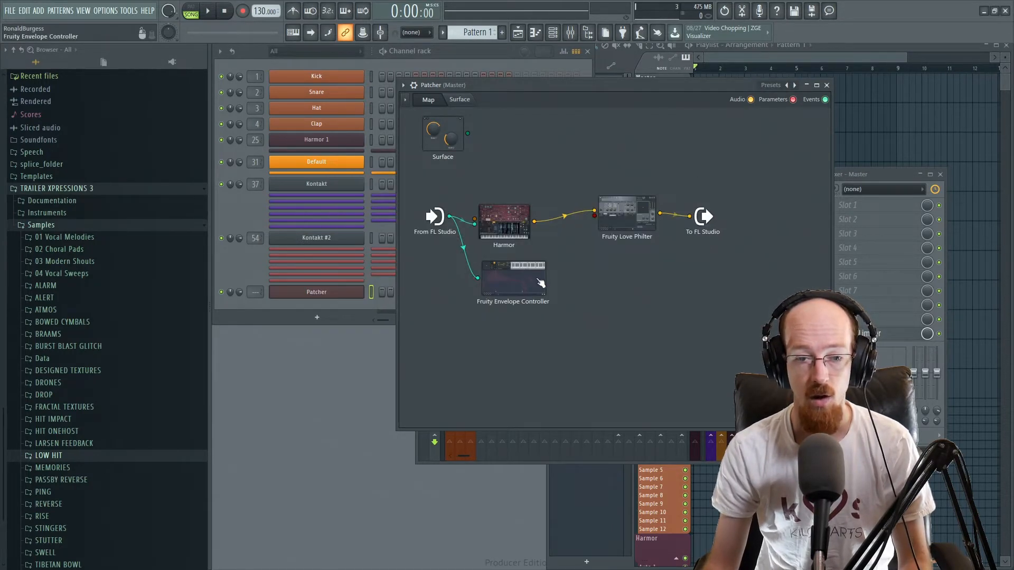
left_click(513, 286)
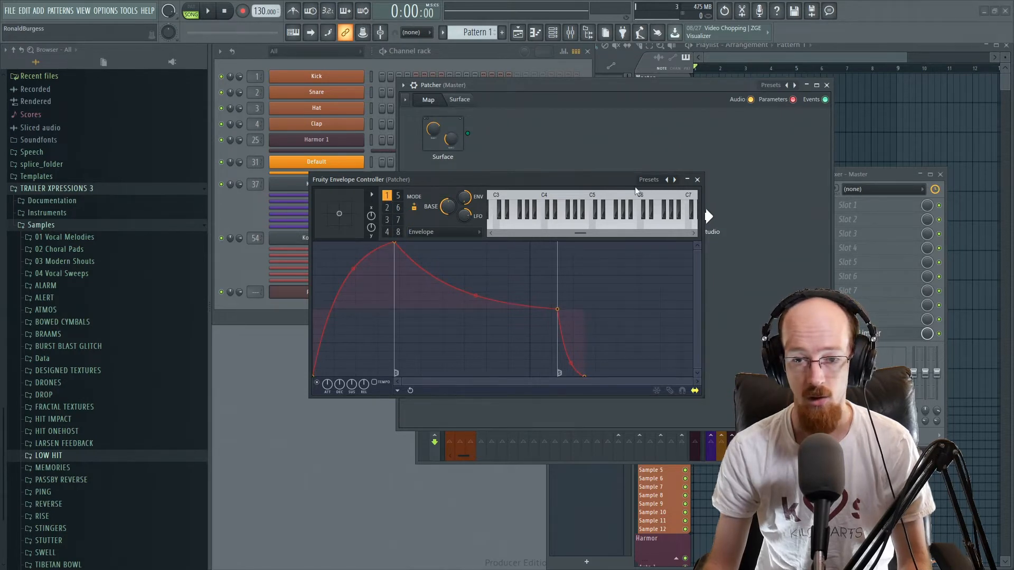
left_click(697, 180)
Activate Articulator 1 as a controller output on the Fruity Envelope Controller
right_click(514, 276)
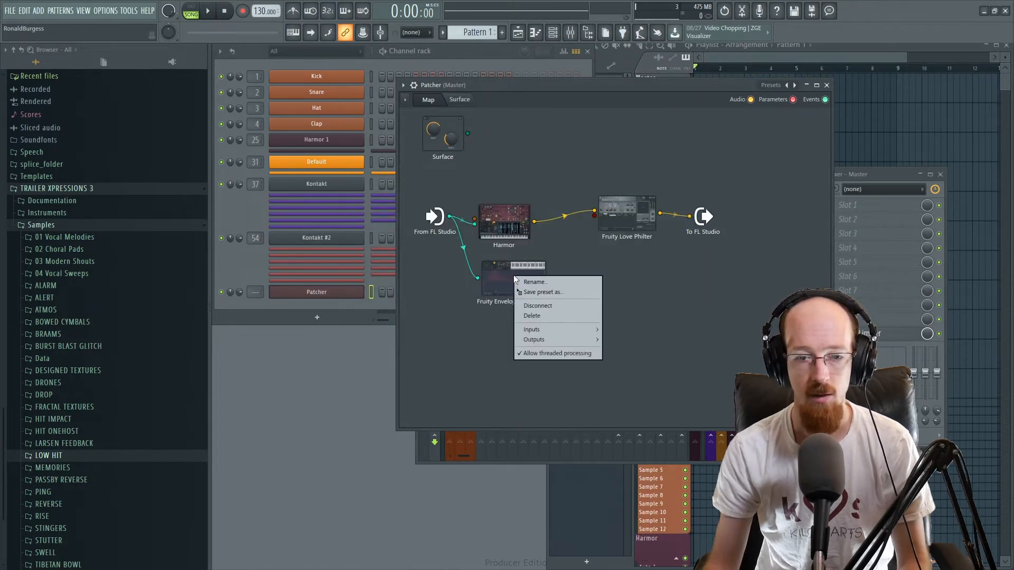
mouse_move(568, 339)
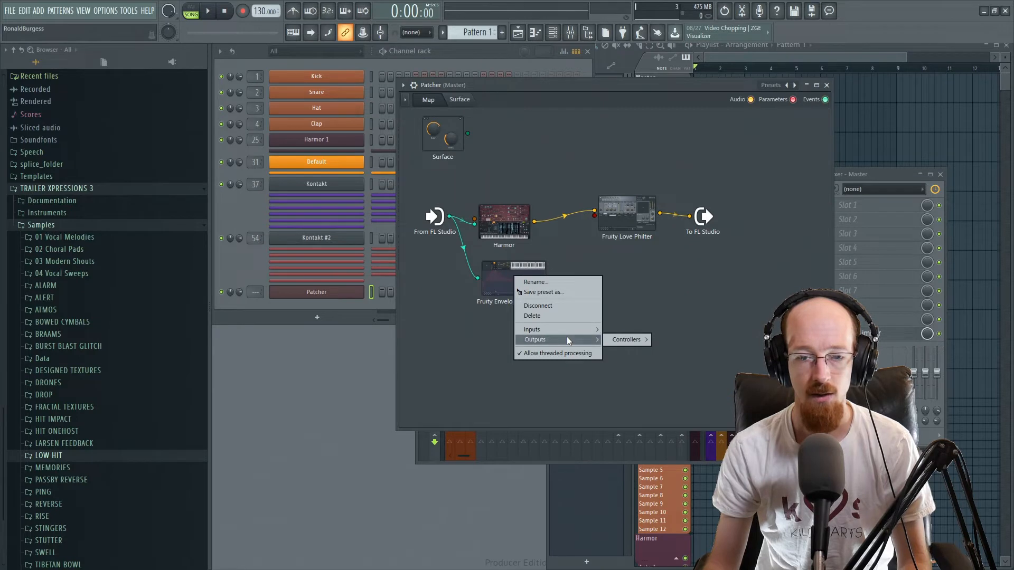
mouse_move(619, 342)
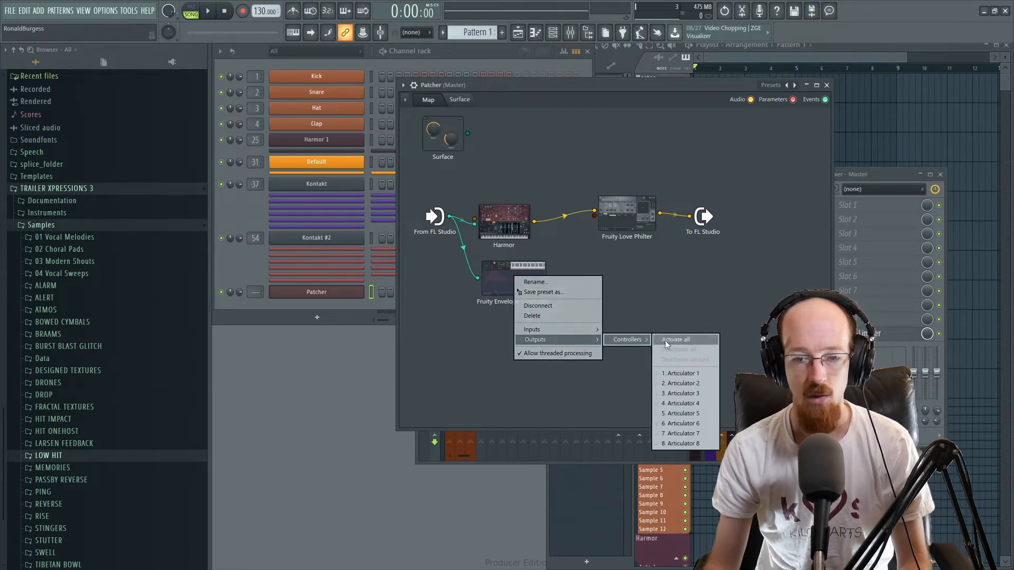
left_click(692, 375)
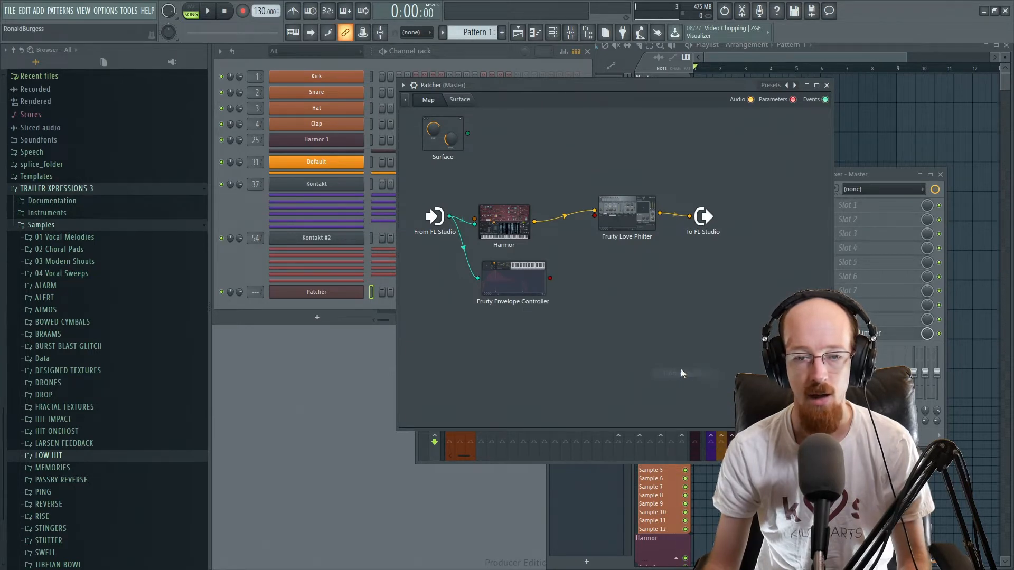
Reposition the Fruity Envelope Controller below Harmor and link its controller output to Fruity Love Philter's Filter 1 cutoff input
left_click_drag(543, 277, 554, 267)
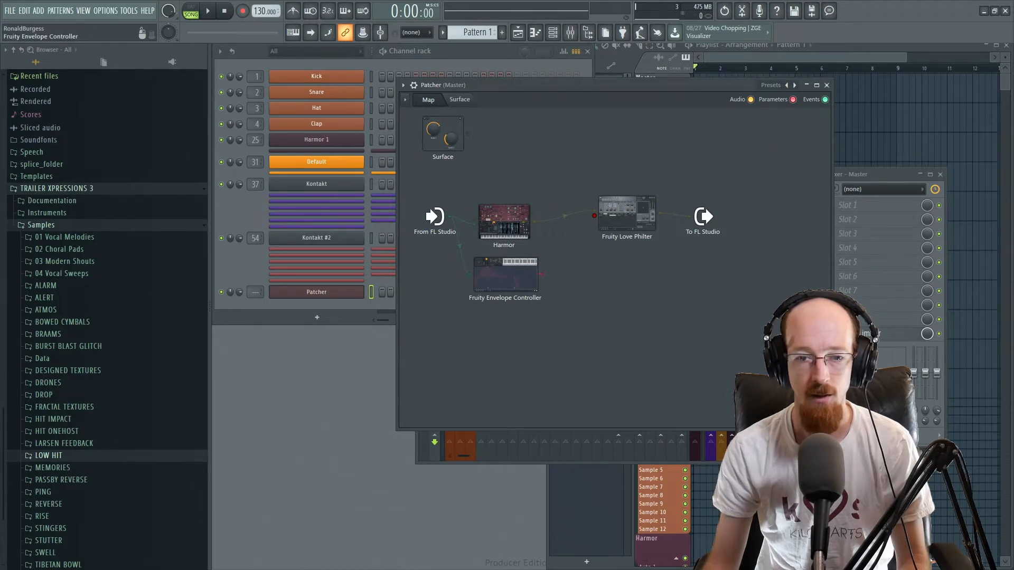
left_click_drag(594, 215, 594, 215)
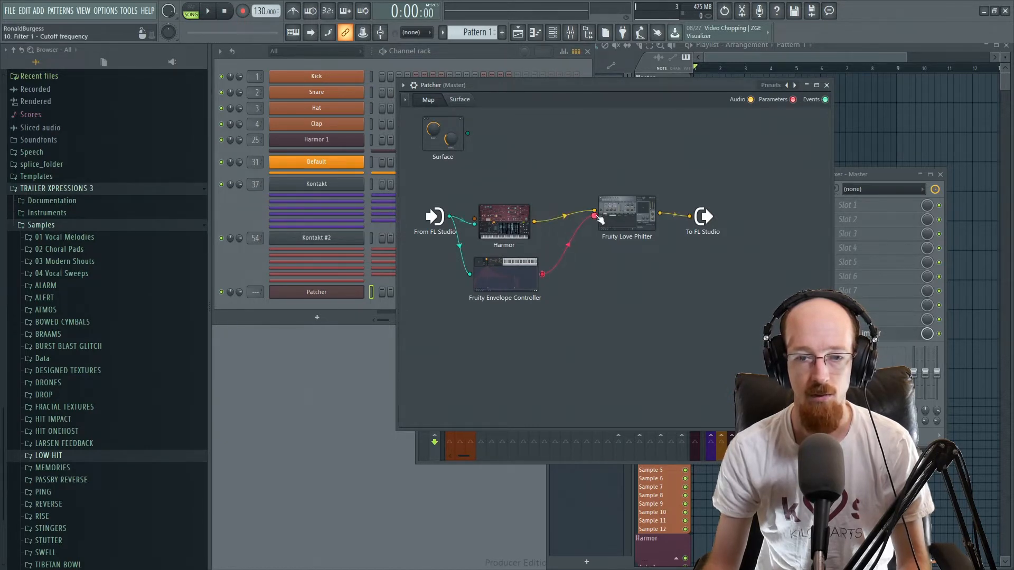
Check how the cutoff knob responds in Fruity Love Philter and view the Fruity Envelope Controller's envelope curve
double_click(626, 213)
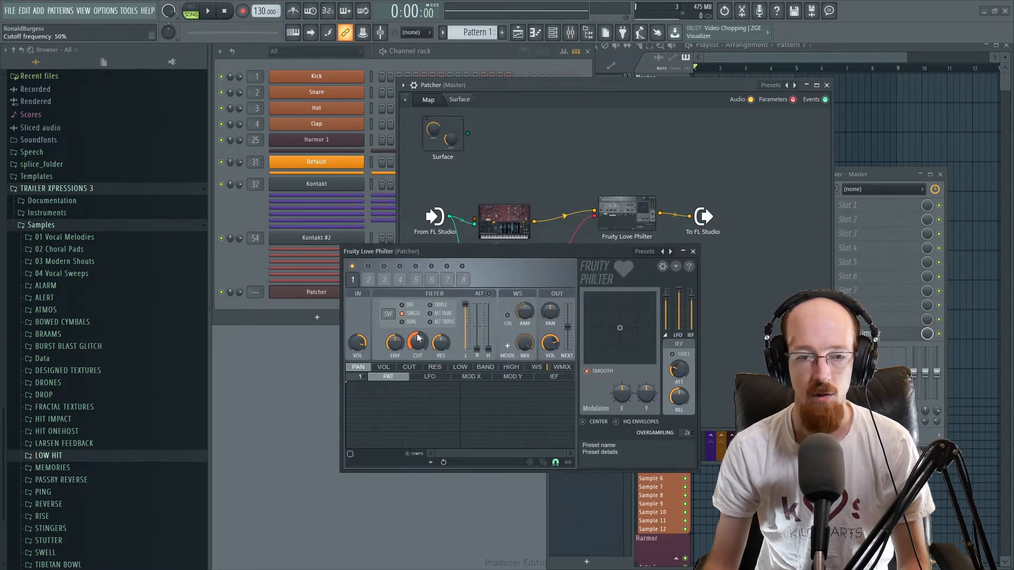
left_click_drag(501, 256, 667, 172)
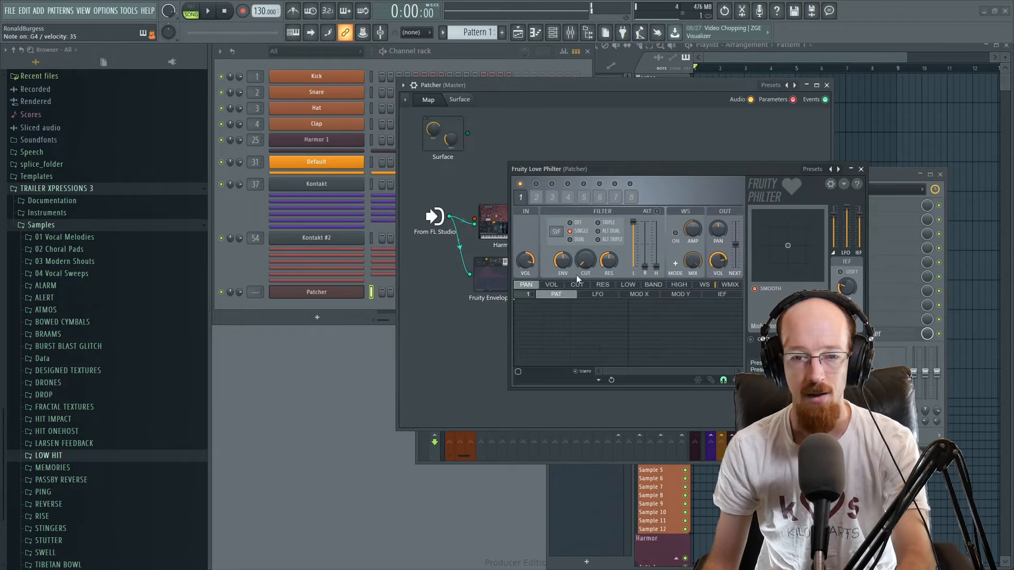
left_click_drag(584, 261, 577, 271)
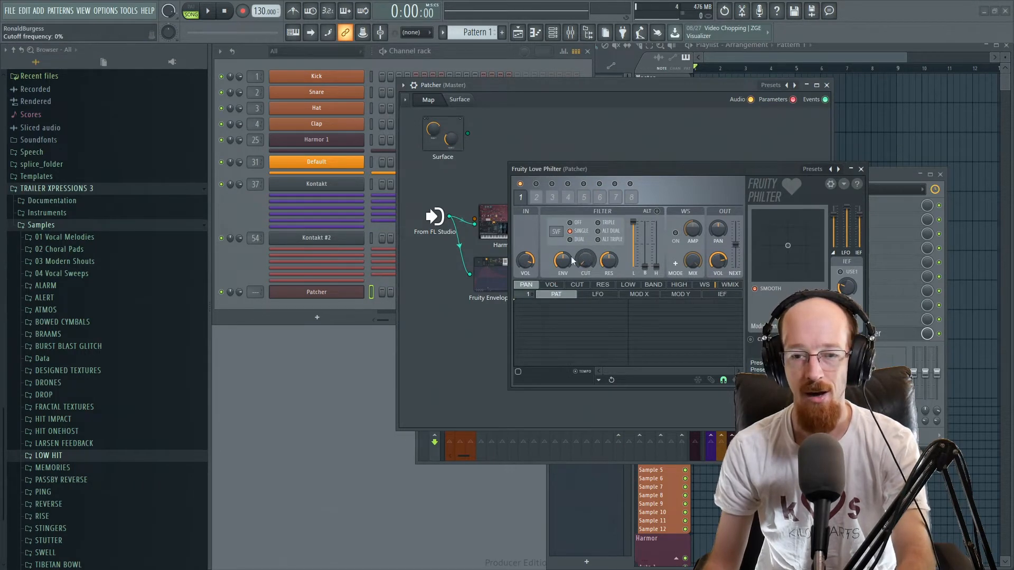
left_click(860, 169)
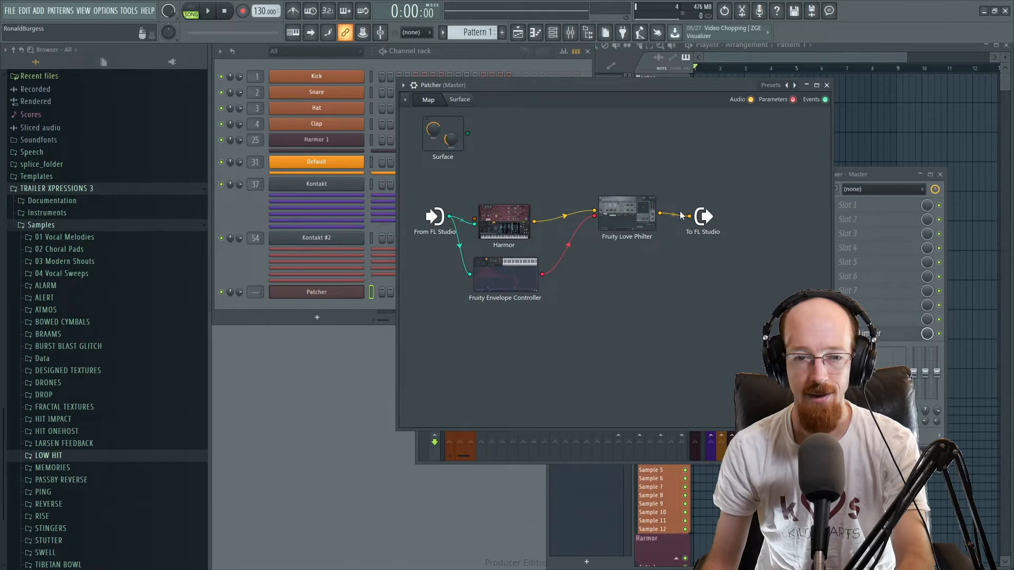
left_click(511, 279)
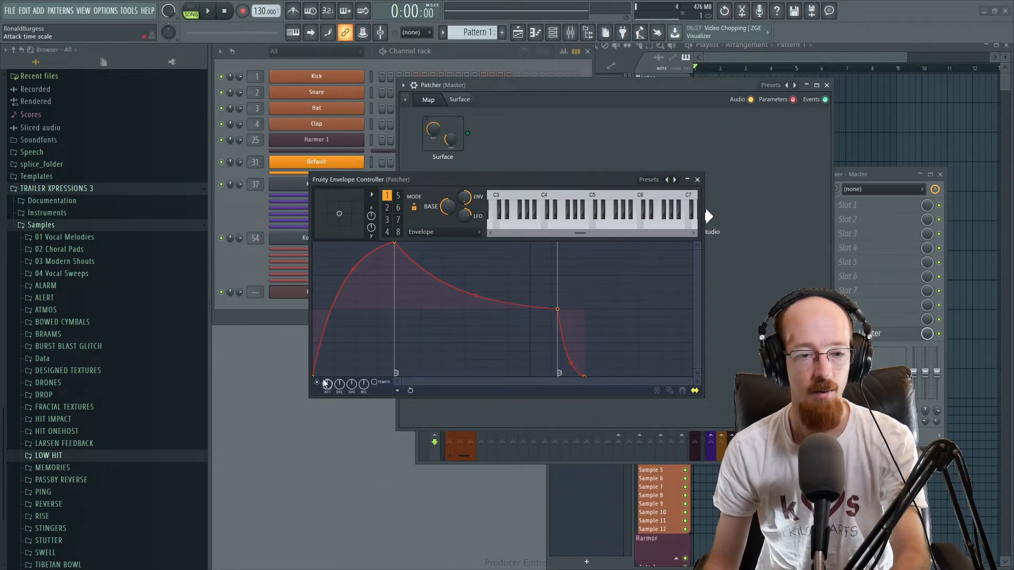
left_click_drag(503, 182, 526, 244)
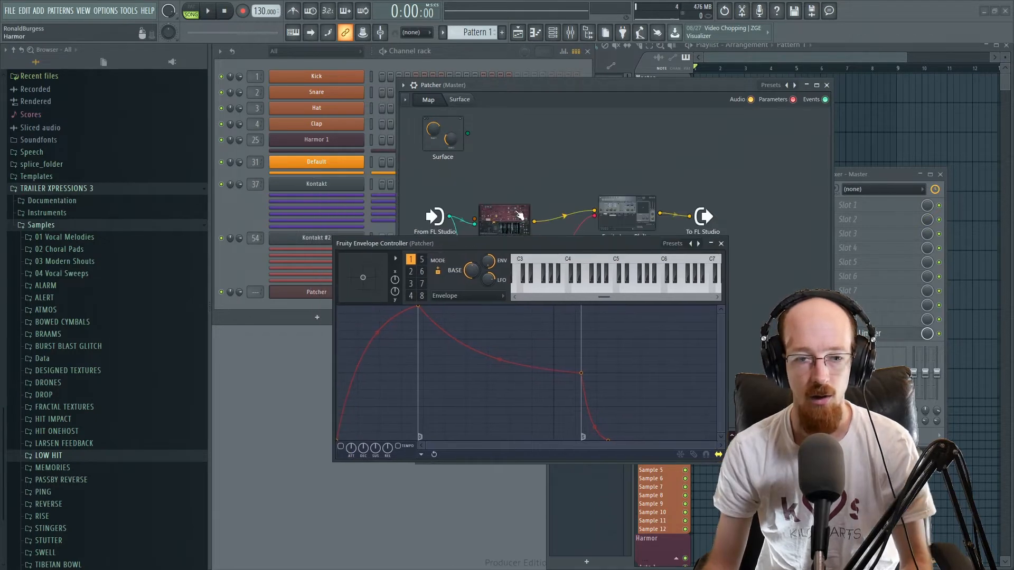
Load the Default preset in Harmor and close its window
double_click(514, 213)
left_click(731, 105)
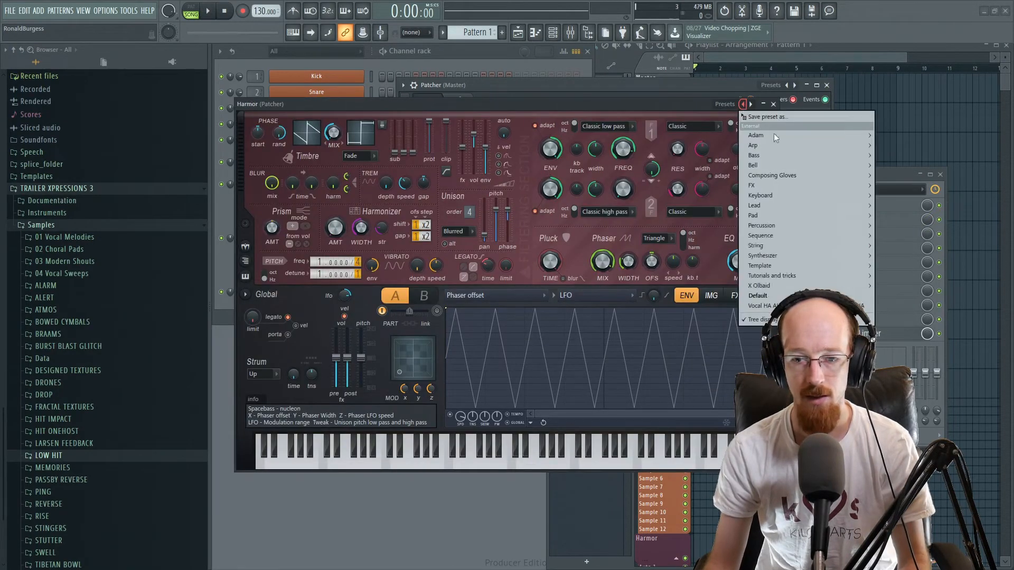
left_click(758, 296)
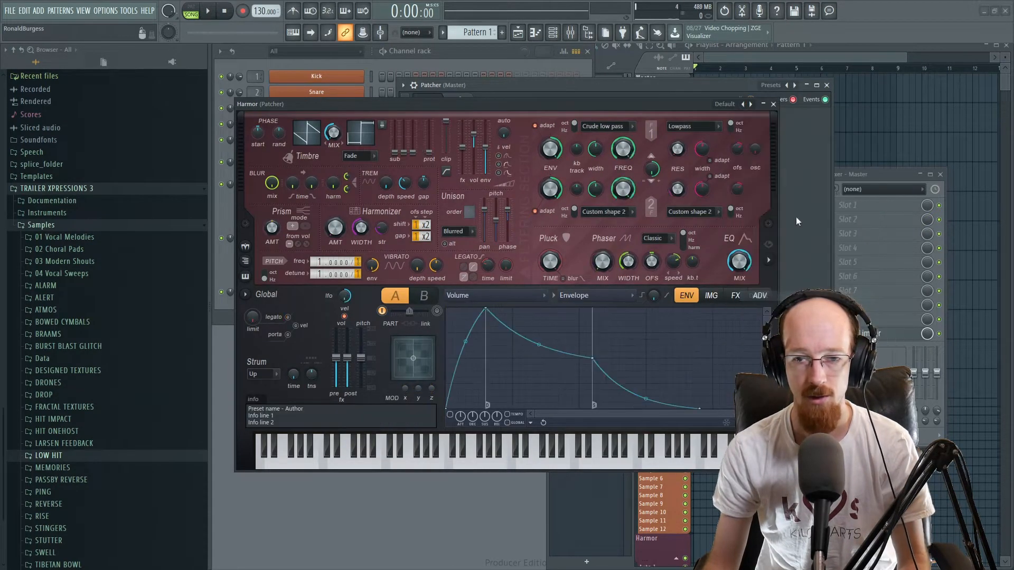
left_click(773, 104)
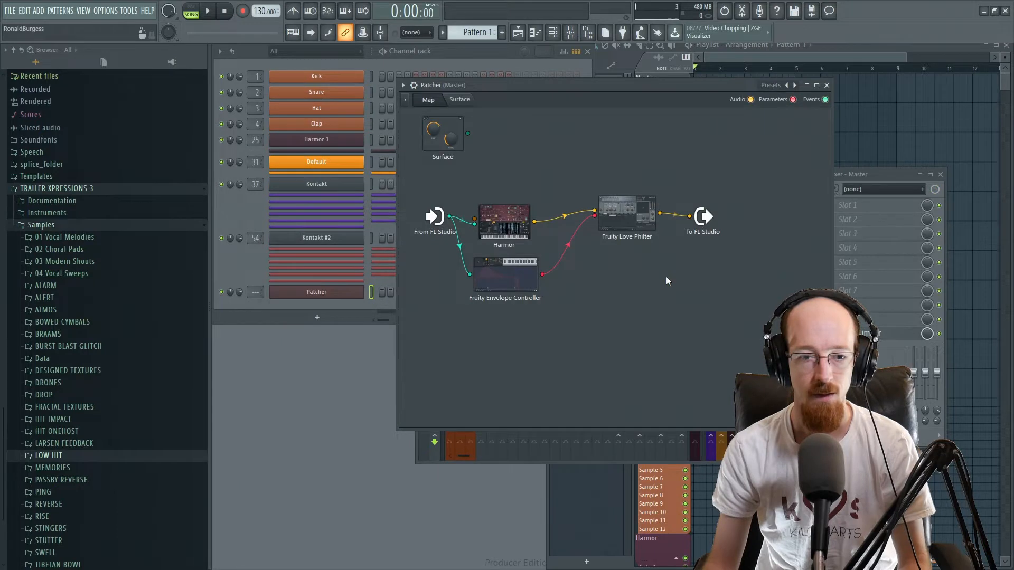
Compare the Keyboard mapping and Envelope modes of Articulator 1 in the Fruity Envelope Controller
double_click(522, 278)
left_click_drag(466, 239, 458, 141)
left_click(471, 181)
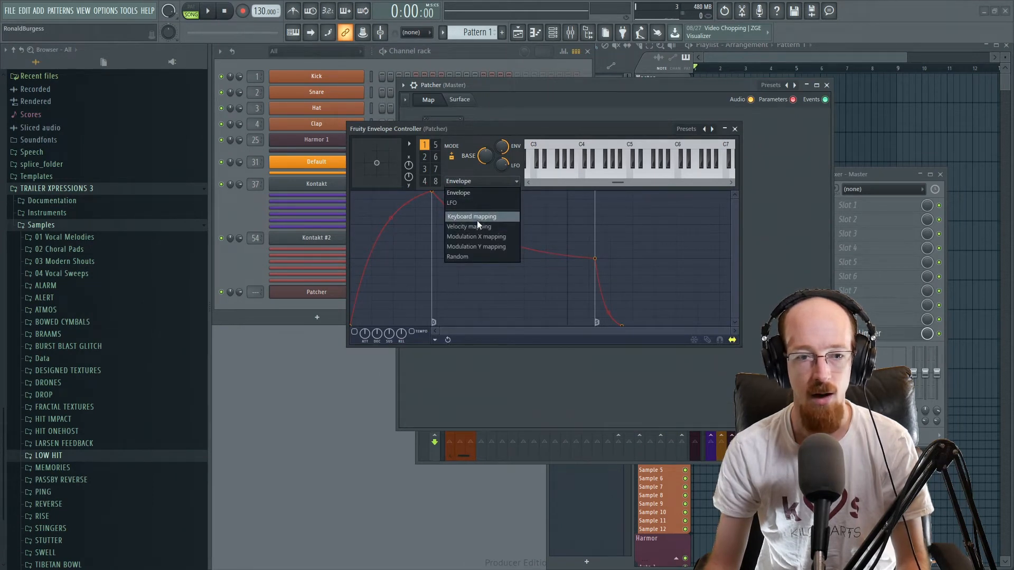
left_click(476, 220)
left_click(480, 182)
left_click(471, 193)
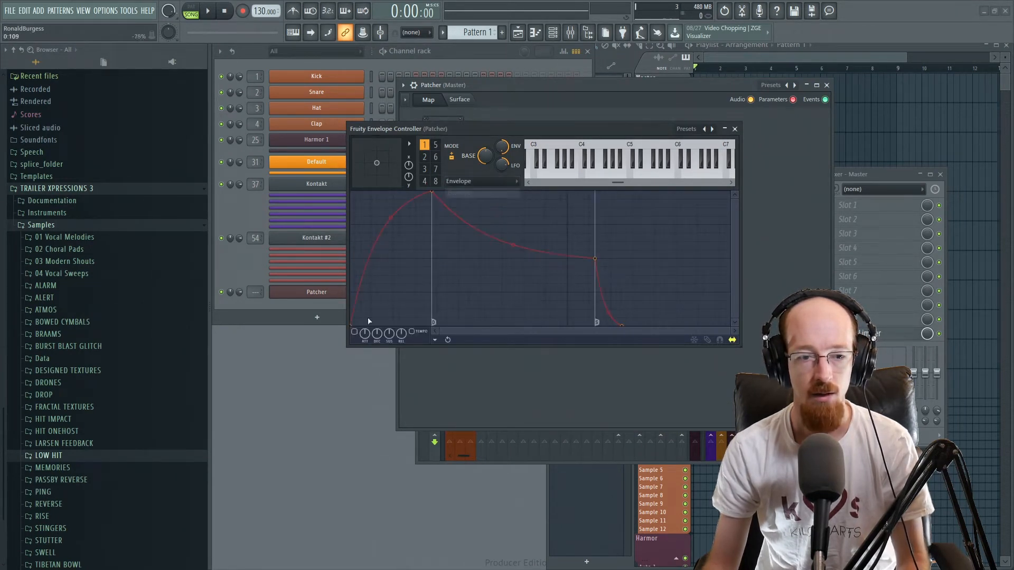
Disable Articulator 1's envelope in the Fruity Envelope Controller and switch its mode to Keyboard mapping
left_click(478, 182)
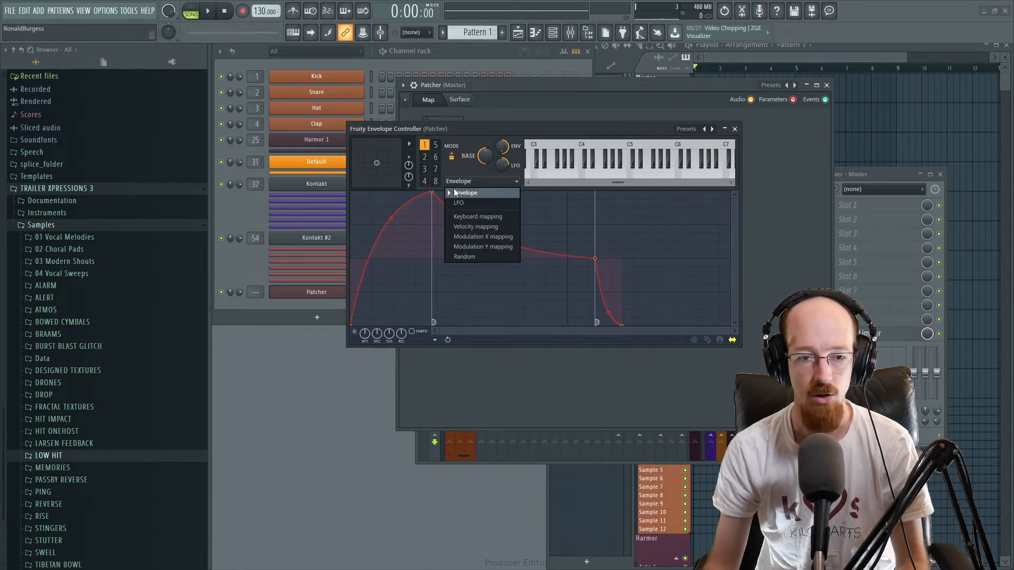
left_click(356, 333)
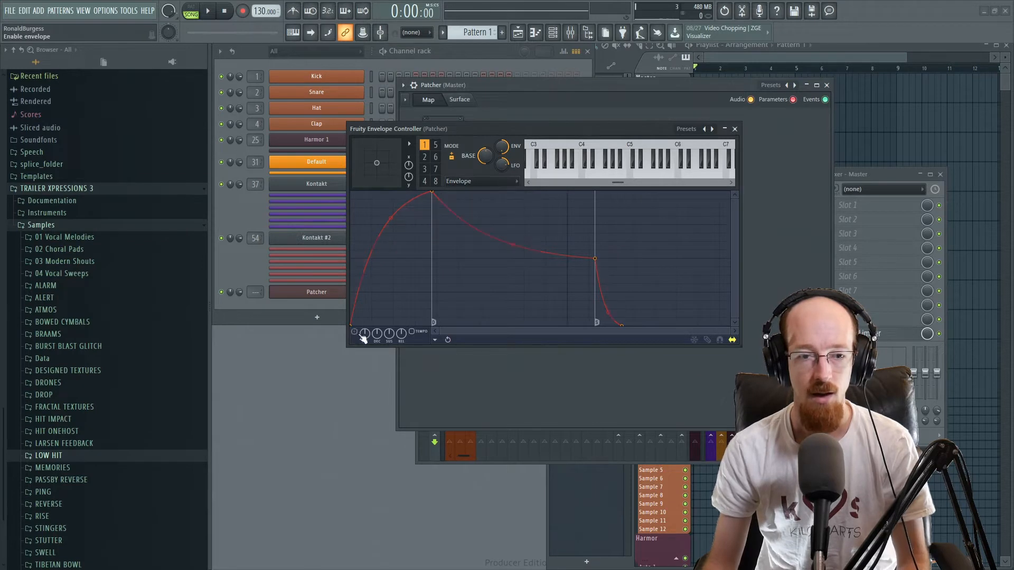
left_click(467, 181)
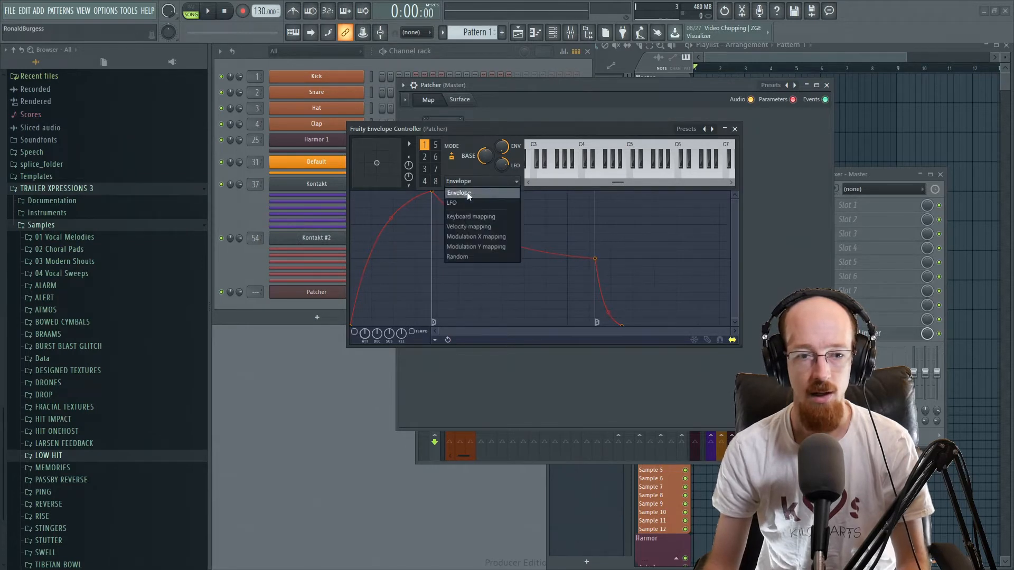
left_click(492, 220)
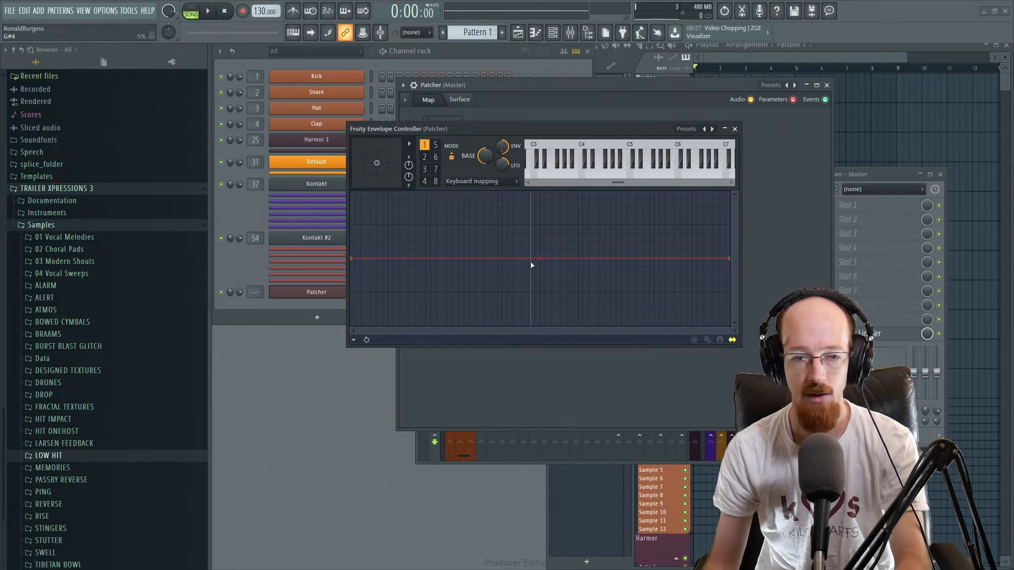
Shape a narrow dip to the minimum near the middle of the keyboard mapping curve and check Fruity Love Philter's cutoff
mouse_move(534, 263)
left_mouse_down()
mouse_move(533, 331)
mouse_move(521, 256)
left_mouse_up()
left_click_drag(564, 317, 547, 253)
left_click_drag(539, 327, 530, 329)
left_click_drag(612, 127, 420, 147)
double_click(630, 225)
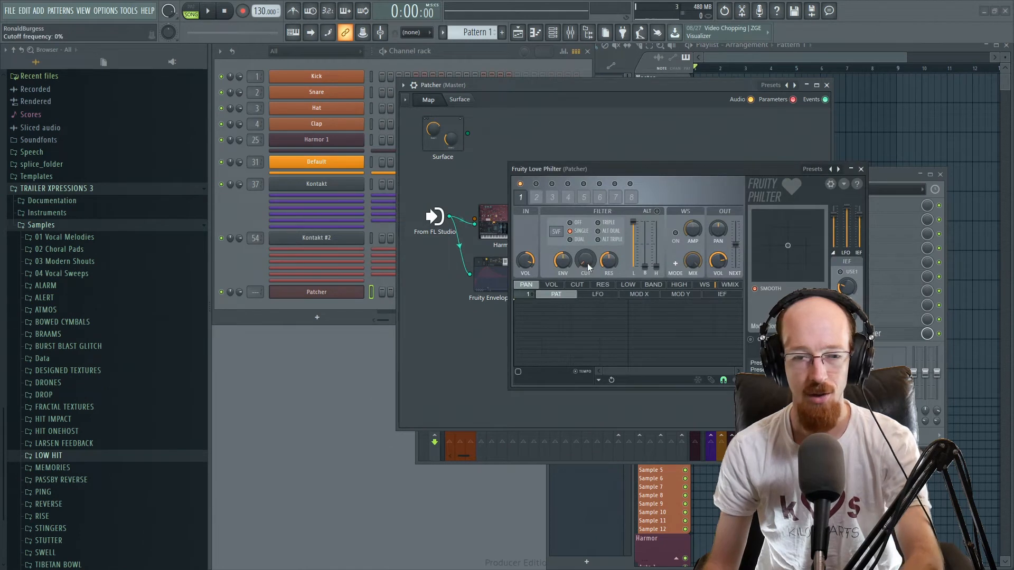
left_click(861, 170)
Flatten the dip in the keyboard mapping curve and slope it from maximum at the lowest note to minimum at the highest
double_click(493, 272)
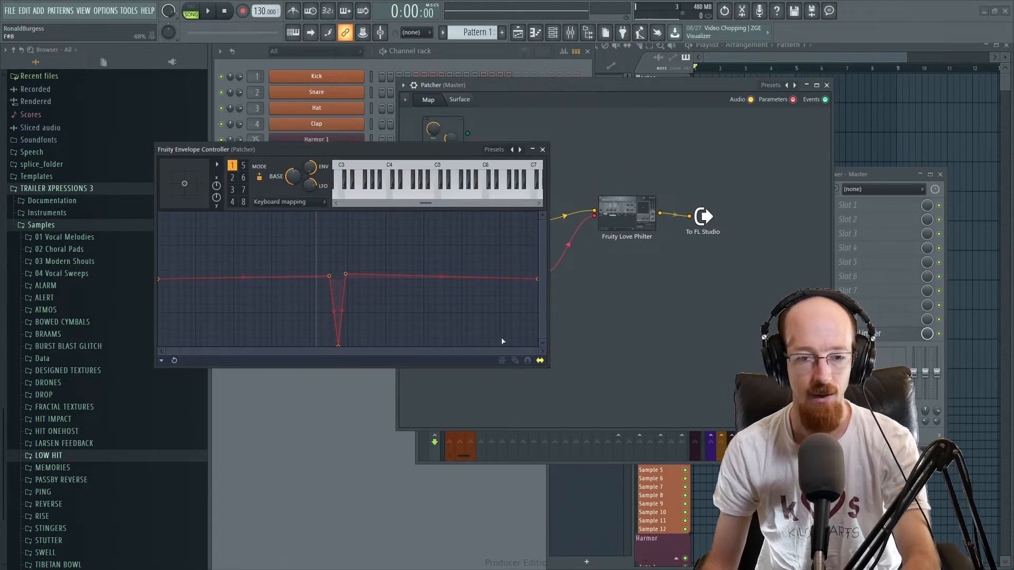
left_click(515, 361)
left_click_drag(421, 268, 250, 317)
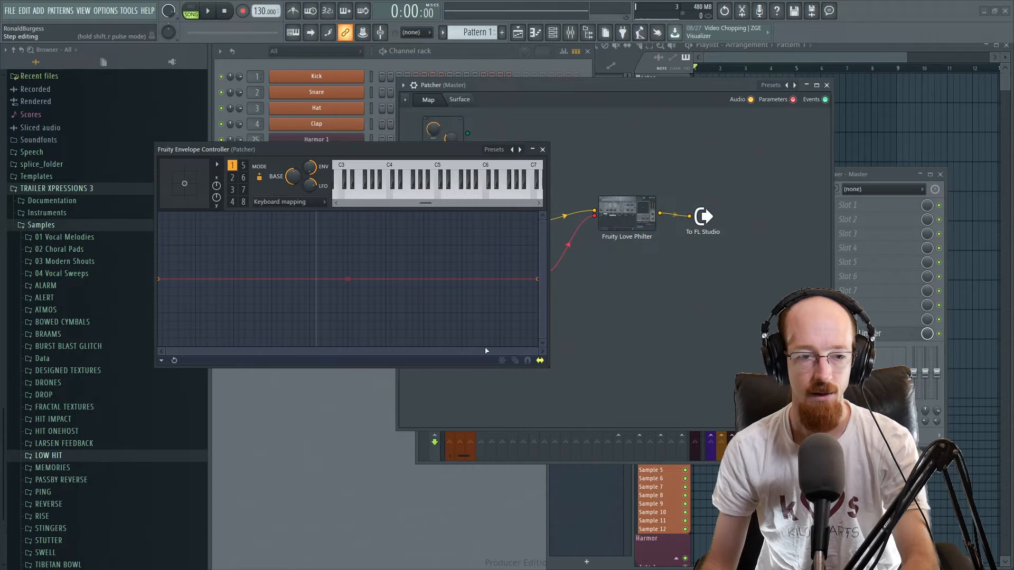
left_click_drag(158, 278, 162, 358)
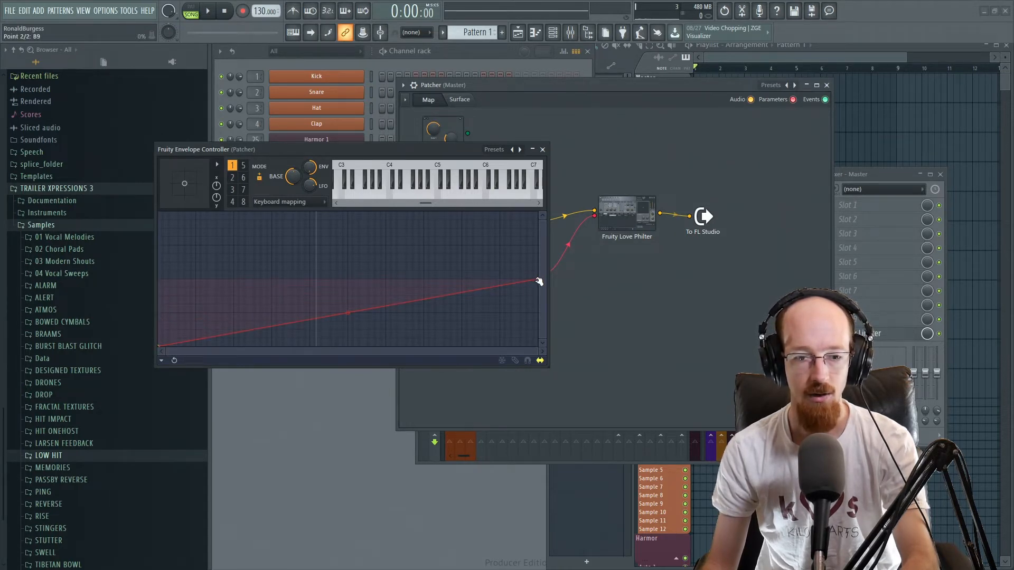
left_click_drag(539, 282, 538, 347)
left_click_drag(161, 347, 159, 213)
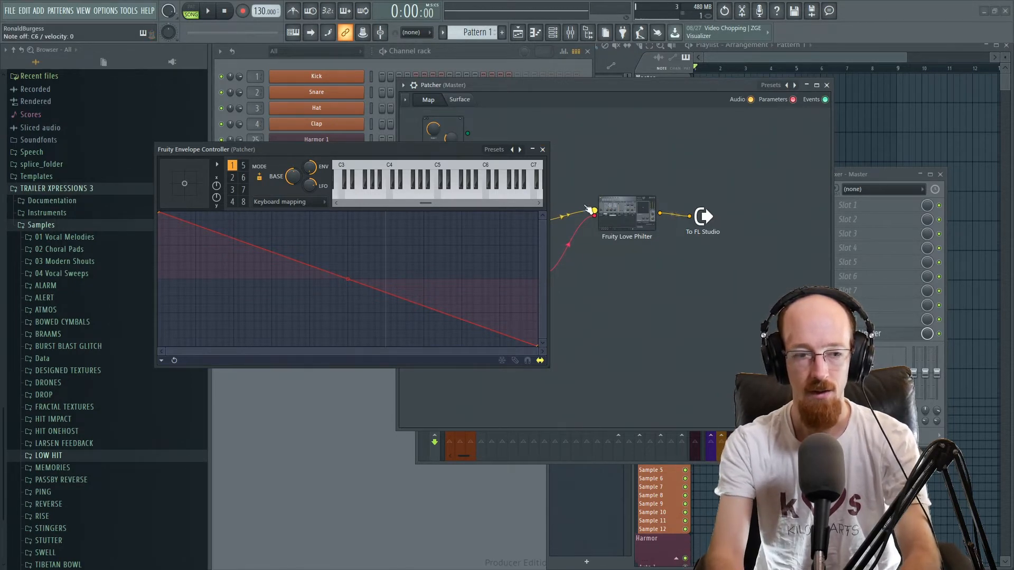
Check how Fruity Love Philter's cutoff follows the notes played with the descending keyboard mapping
left_click(542, 149)
left_click(626, 215)
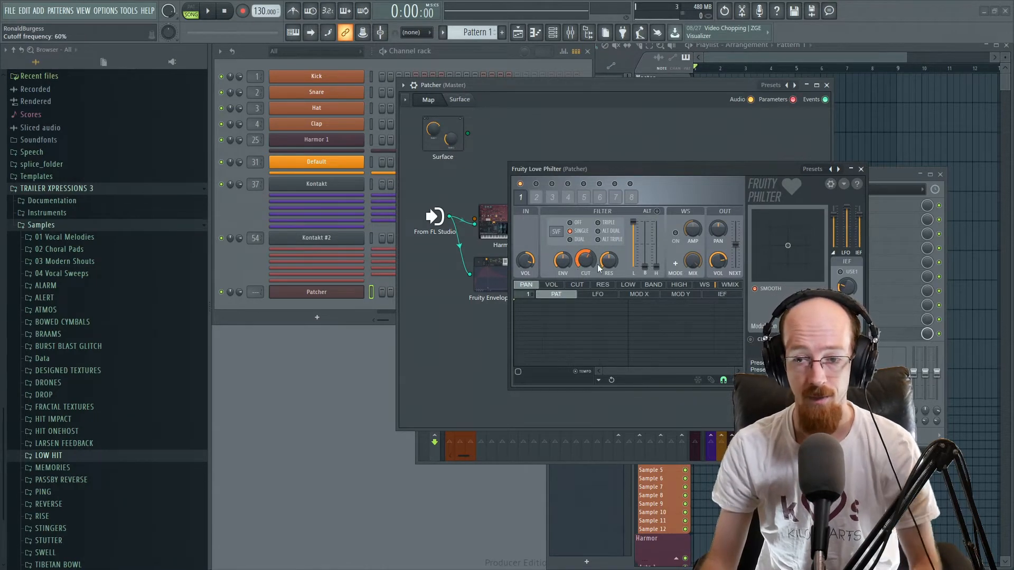
left_click(861, 169)
Add points to the keyboard mapping curve to form several alternating peaks and dips across the note range
left_click(498, 265)
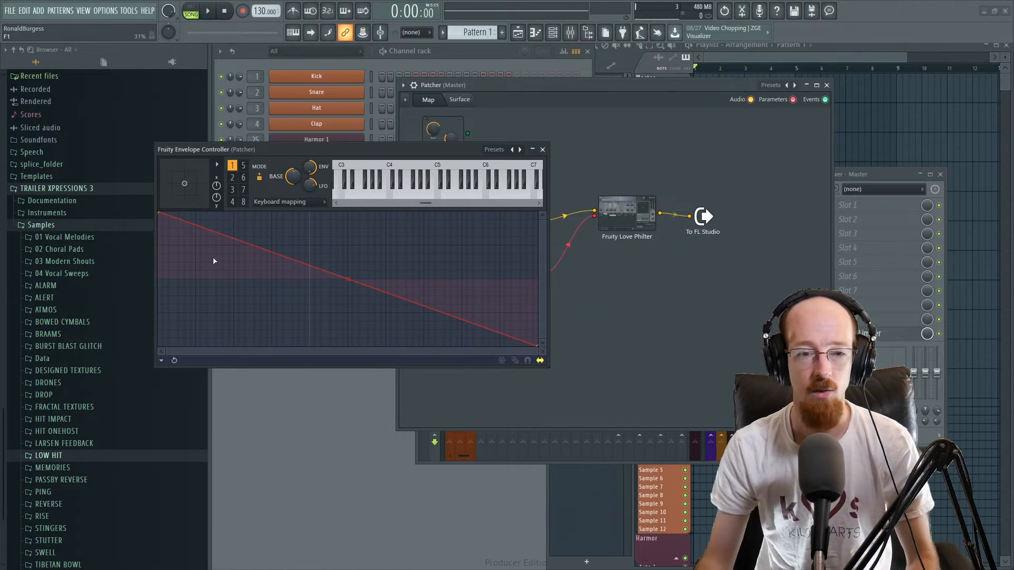
left_click_drag(408, 307, 404, 285)
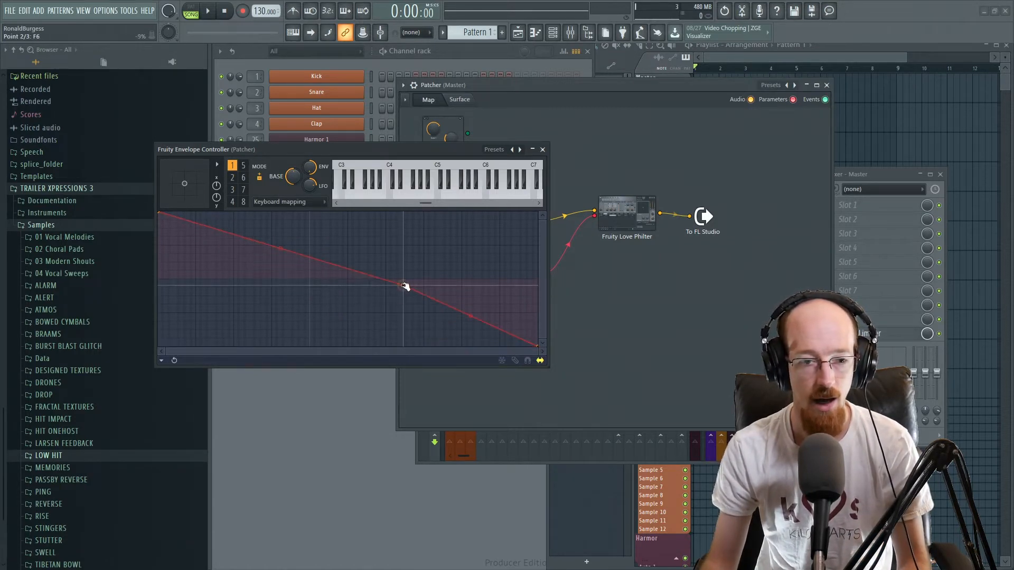
left_click_drag(255, 242, 261, 331)
left_click_drag(331, 268, 341, 254)
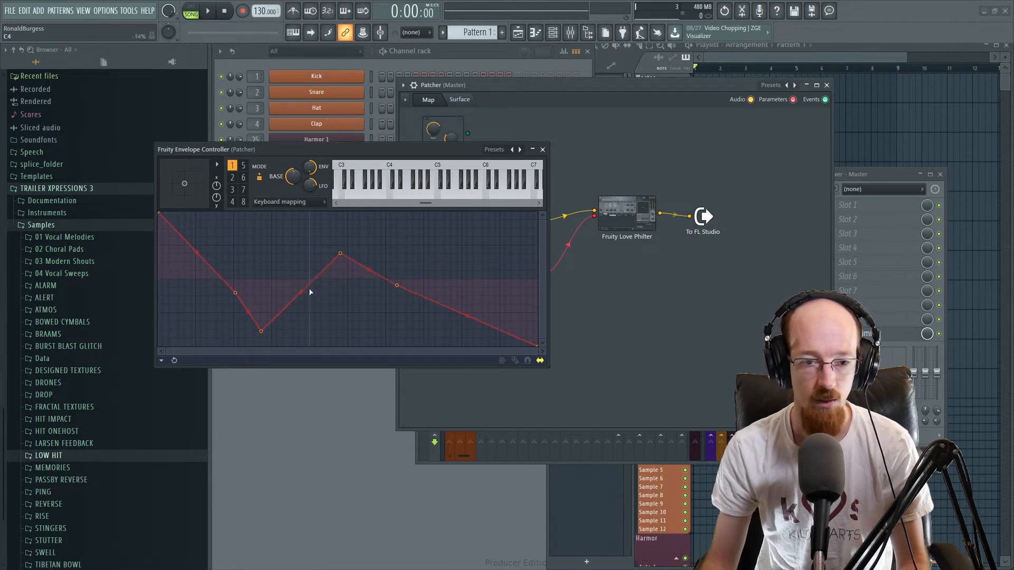
left_click_drag(282, 317, 307, 300)
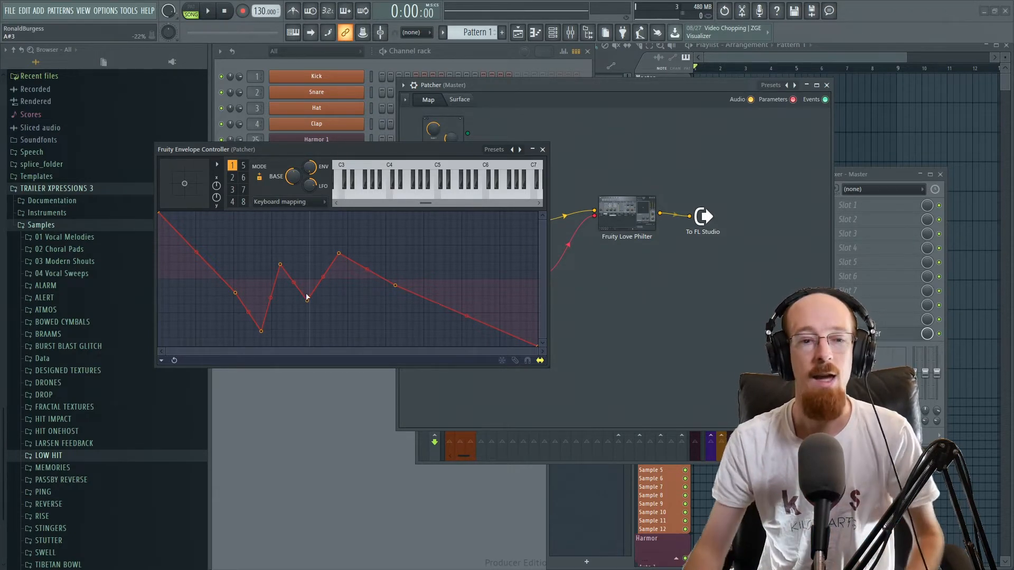
Restore the straight descending keyboard mapping line and tidy the positions of Harmor and the Fruity Envelope Controller on the map
left_click(515, 360)
left_click_drag(390, 301, 232, 277)
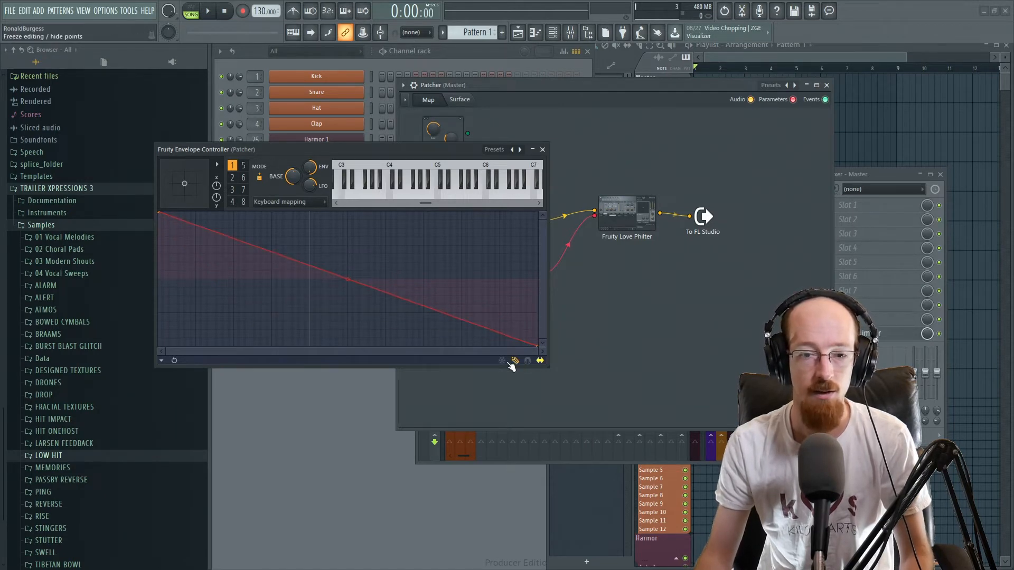
left_click(542, 149)
left_click_drag(508, 288, 508, 282)
left_click_drag(504, 236, 504, 228)
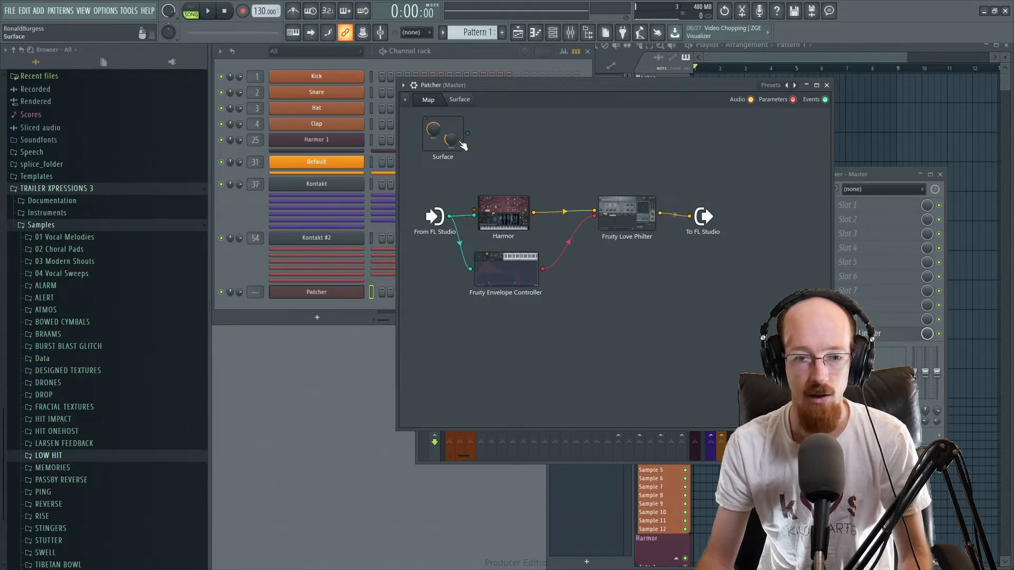
View Fruity Love Philter's cutoff and switch Articulator 1 of the Fruity Envelope Controller to Velocity mapping
double_click(606, 212)
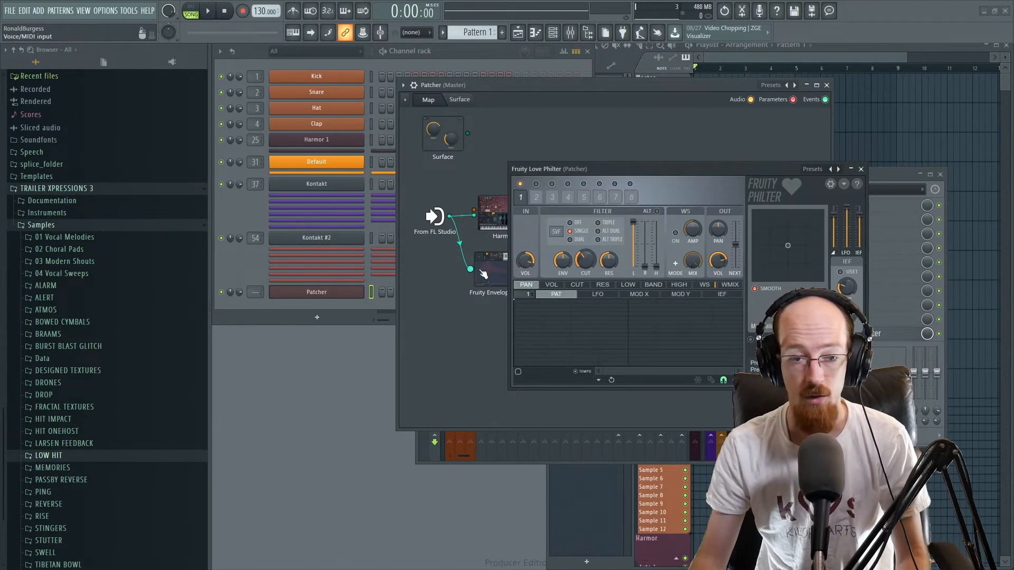
left_click(482, 271)
left_click(290, 203)
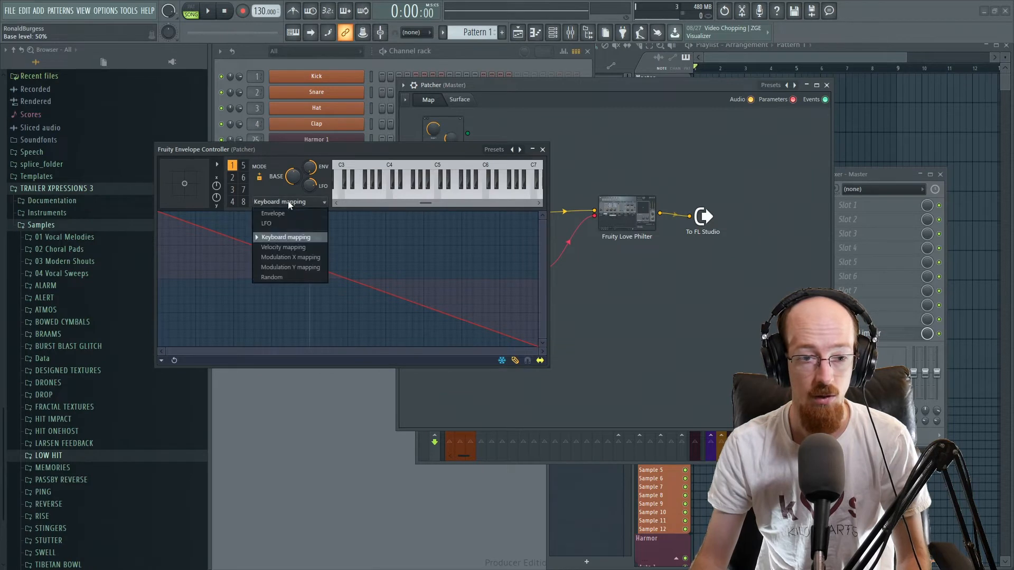
left_click(283, 247)
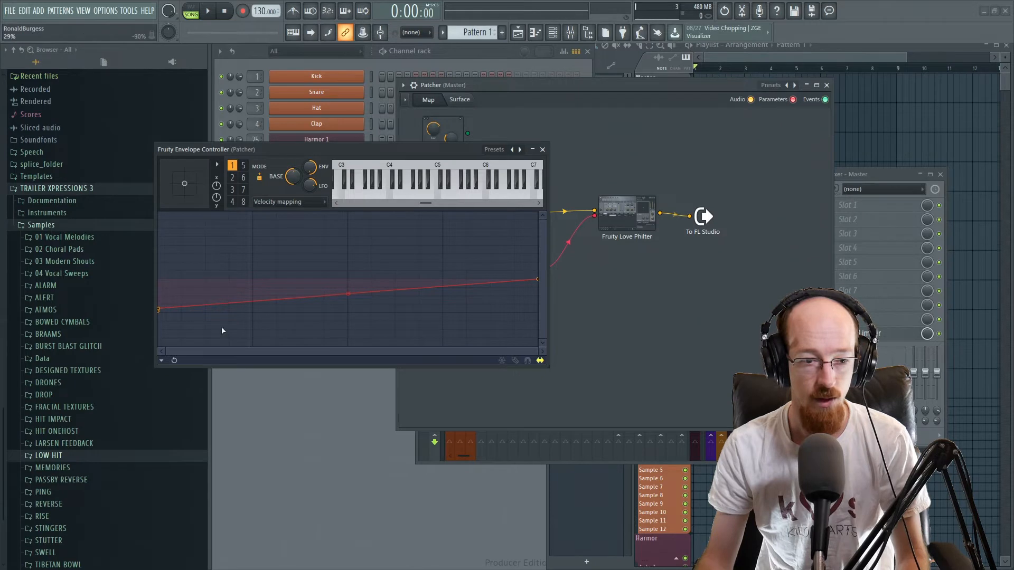
Shape the velocity mapping curve to stay at minimum for low velocities and rise steadily to near maximum at full velocity
mouse_move(165, 312)
left_mouse_down()
mouse_move(162, 333)
mouse_move(160, 320)
left_mouse_up()
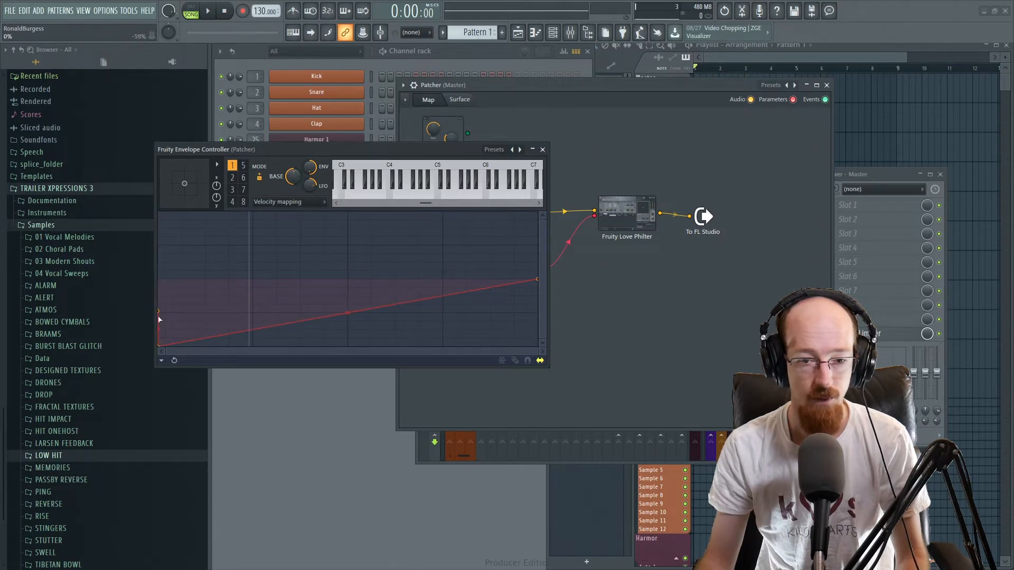
right_click(469, 291)
left_click_drag(469, 290, 268, 361)
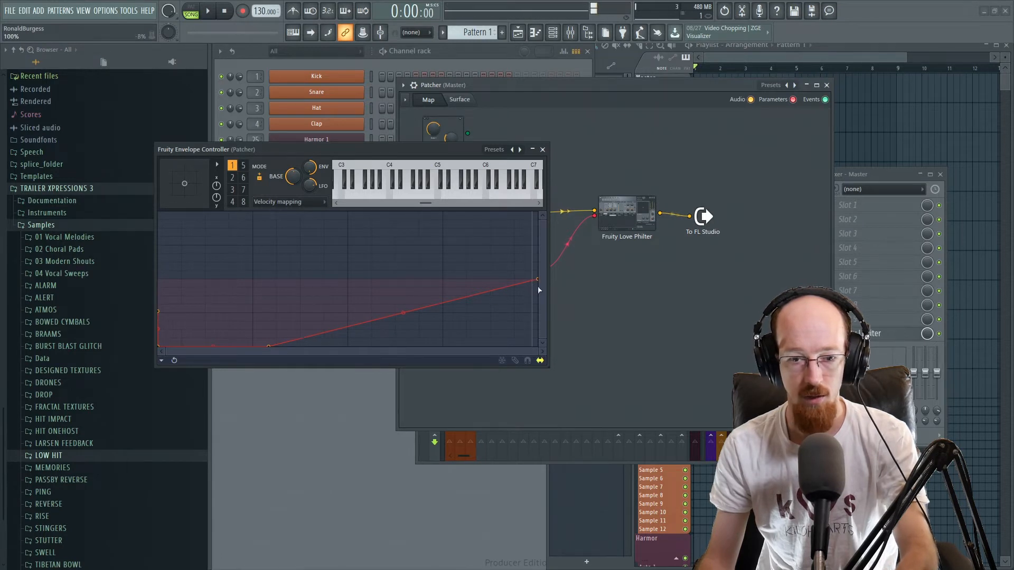
left_click_drag(537, 282, 537, 218)
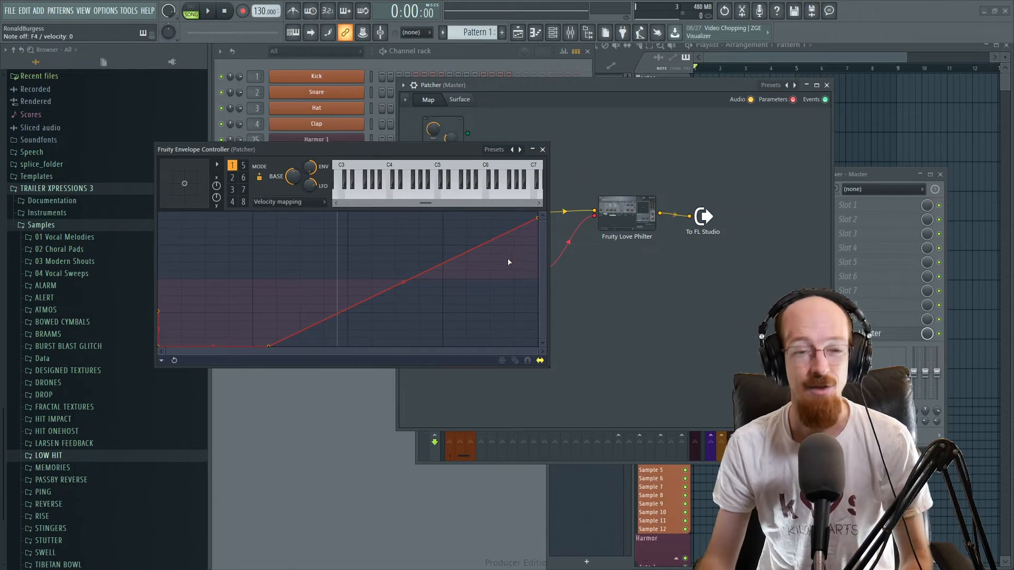
Raise the velocity curve's lower bend to about mid-level, lower its full-velocity end, and close the Fruity Envelope Controller and Patcher windows
left_click_drag(269, 346, 291, 281)
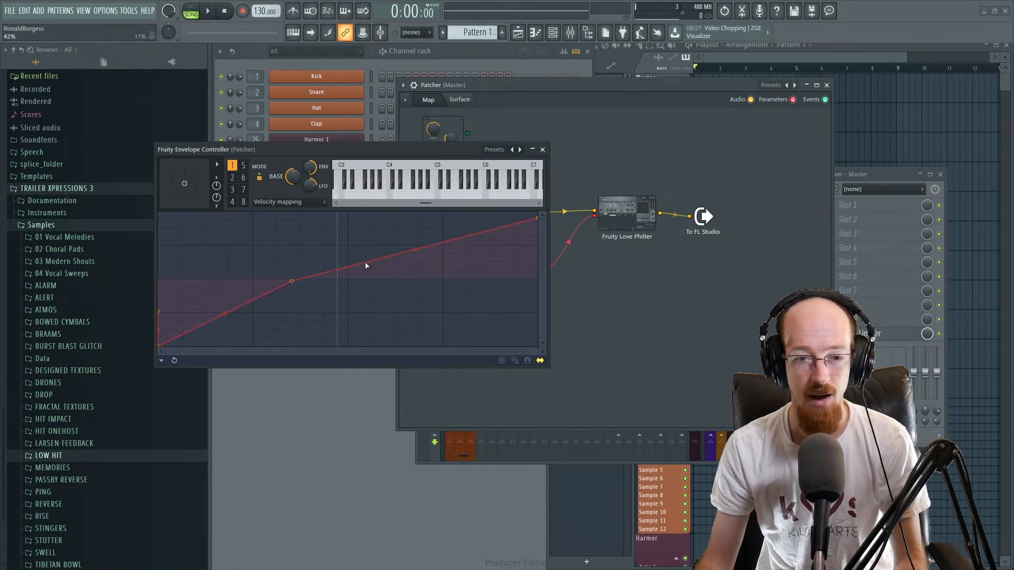
left_click_drag(538, 218, 511, 283)
left_click(542, 149)
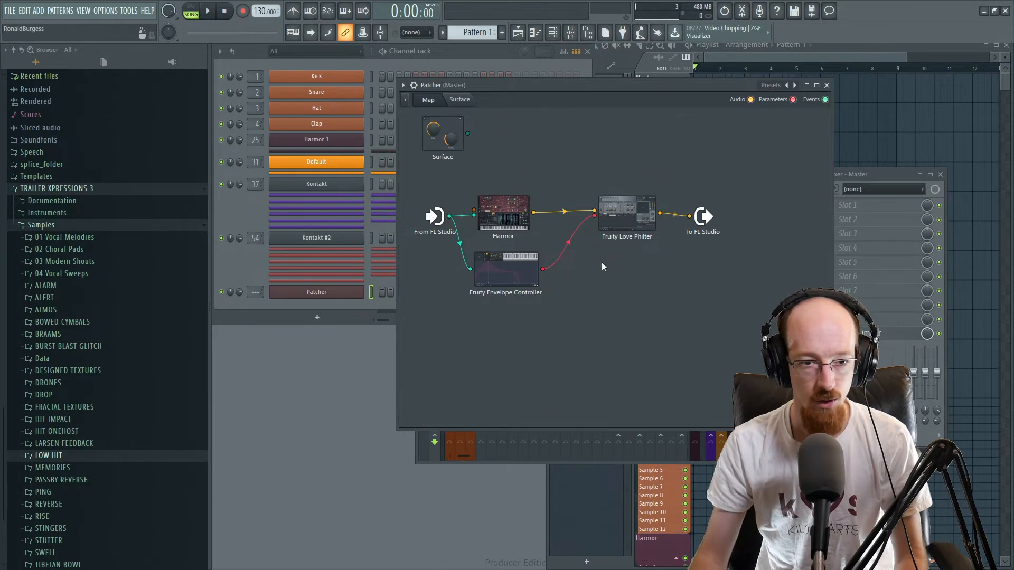
left_click(826, 85)
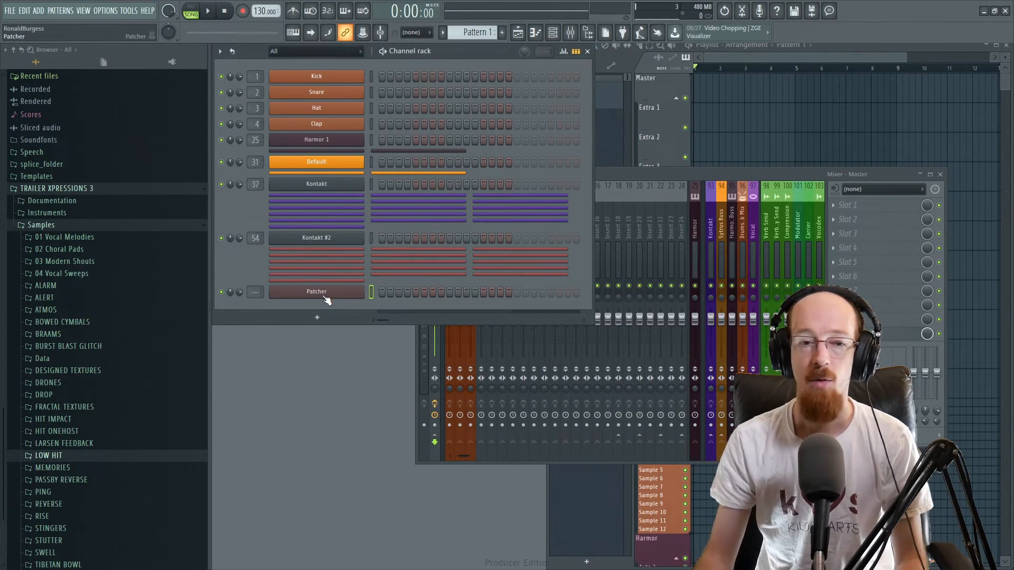
Load Patcher as an effect in slot 3 of the Master mixer track
left_click(651, 176)
left_click(453, 233)
left_click(435, 236)
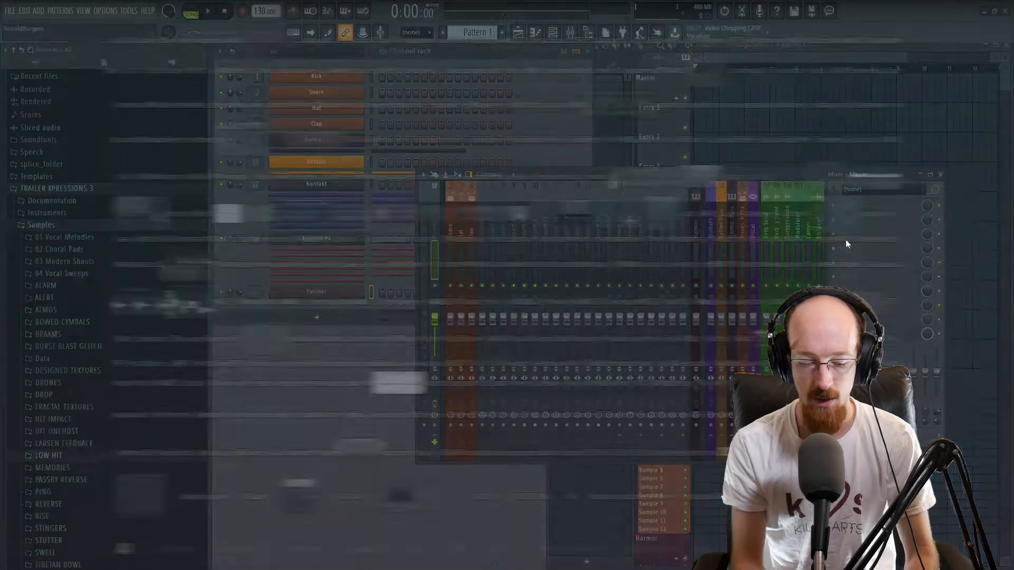
key("F8")
type("patcher")
left_click(205, 341)
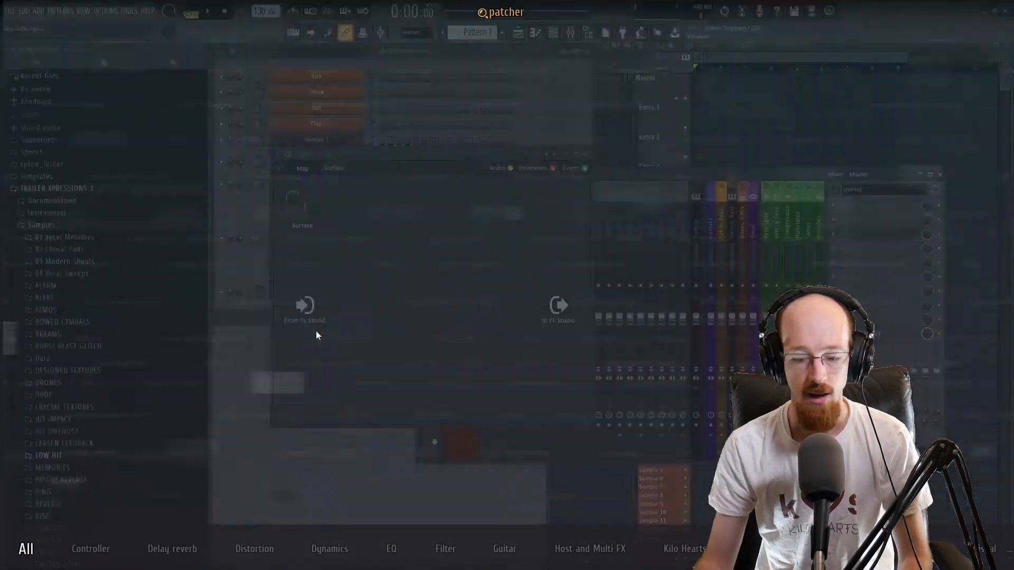
Add Fruity Love Philter and a Fruity Envelope Controller to the Patcher effect's map
key("F8")
type("fruity love")
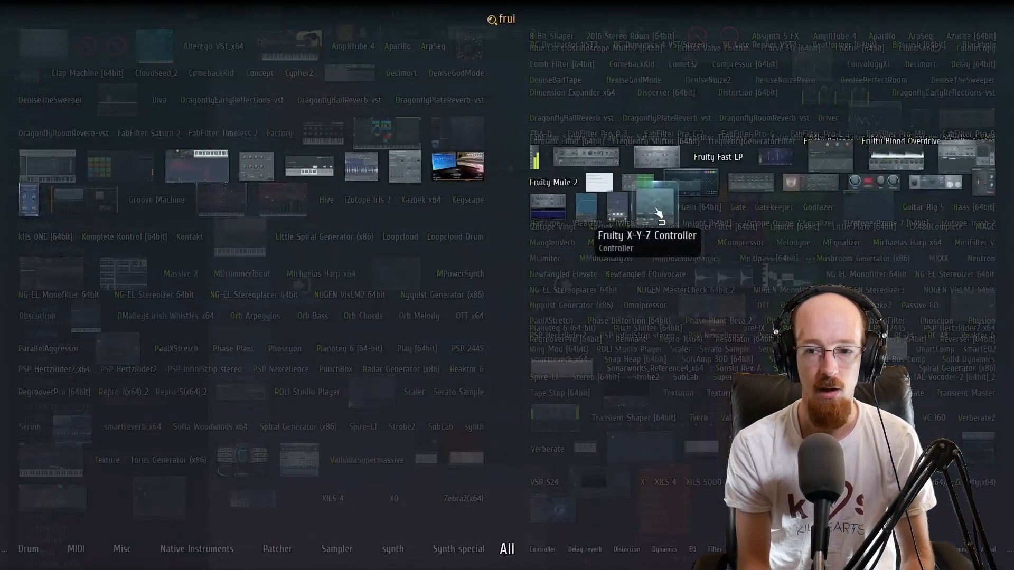
left_click(970, 159)
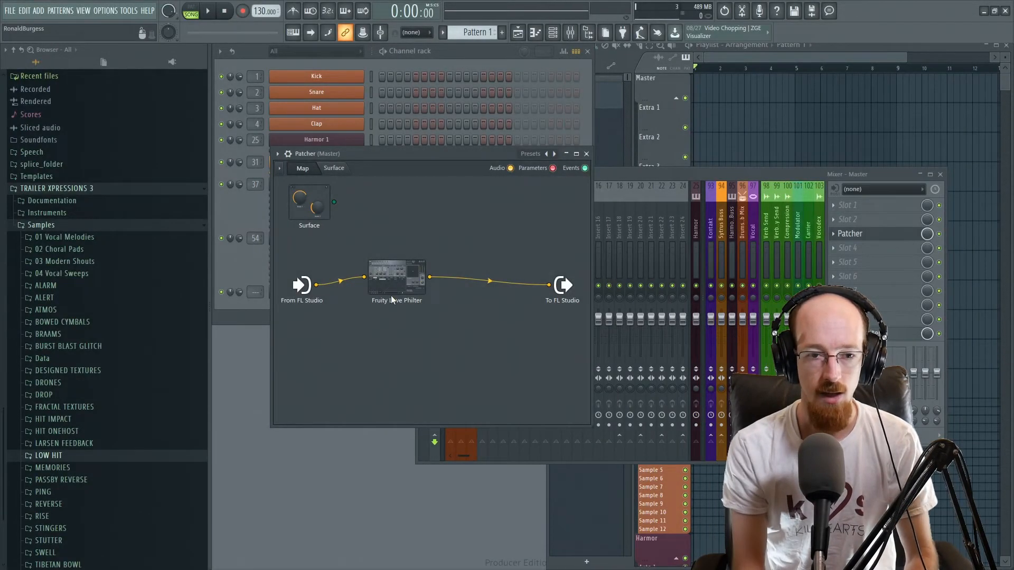
key("F8")
type("fruity en")
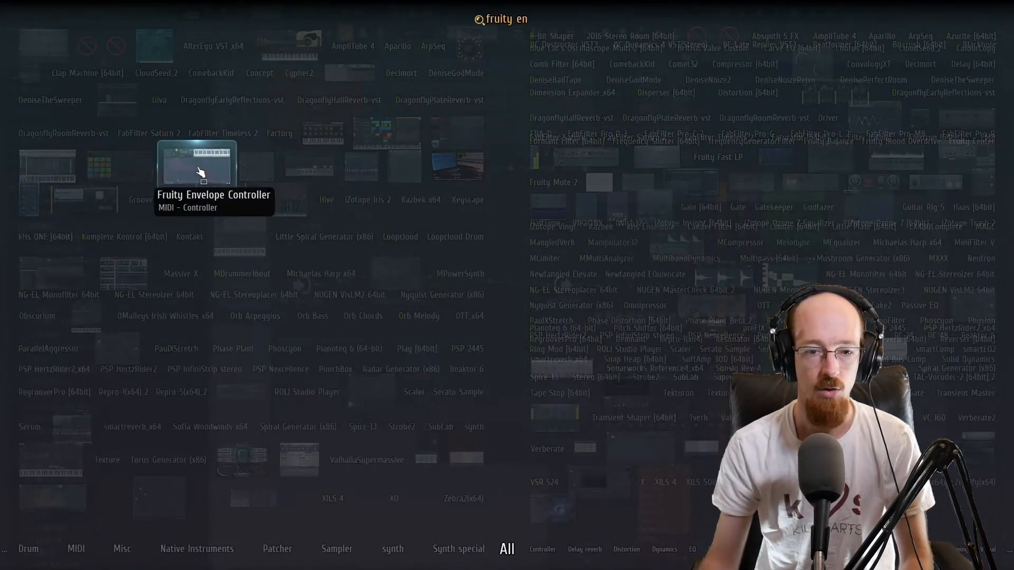
left_click(224, 174)
Arrange Fruity Love Philter between the input and output nodes with the Fruity Envelope Controller below, and move Patcher clear of the channel rack
left_click_drag(397, 281, 345, 258)
left_click_drag(365, 302, 467, 272)
left_click_drag(344, 248, 371, 320)
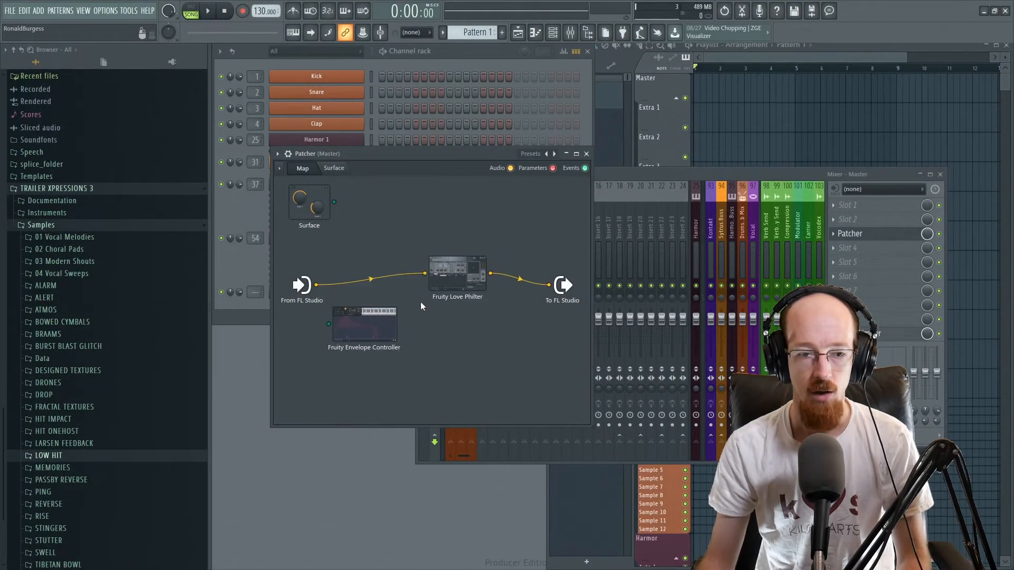
left_click_drag(479, 154, 759, 109)
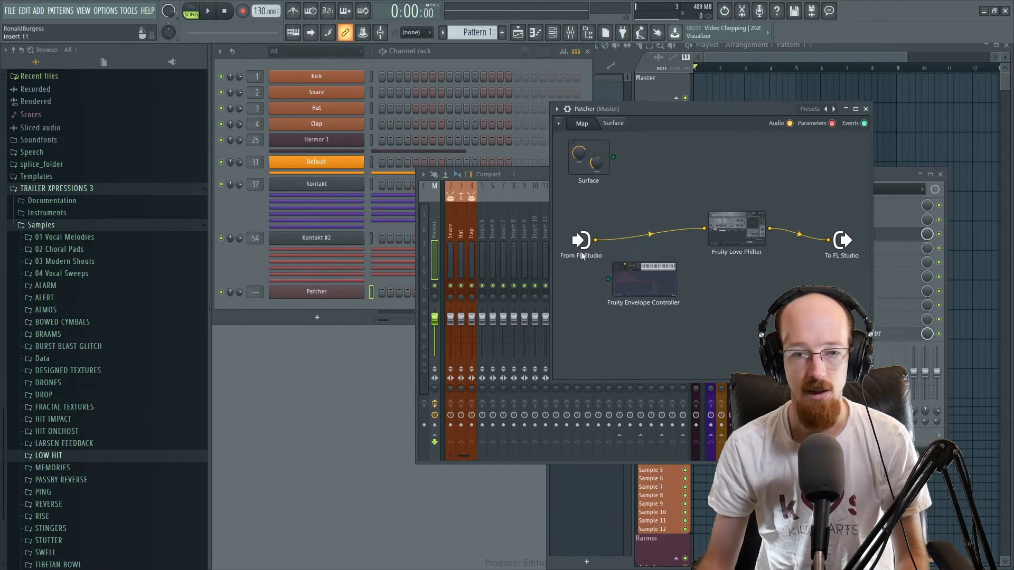
left_click_drag(643, 288, 657, 284)
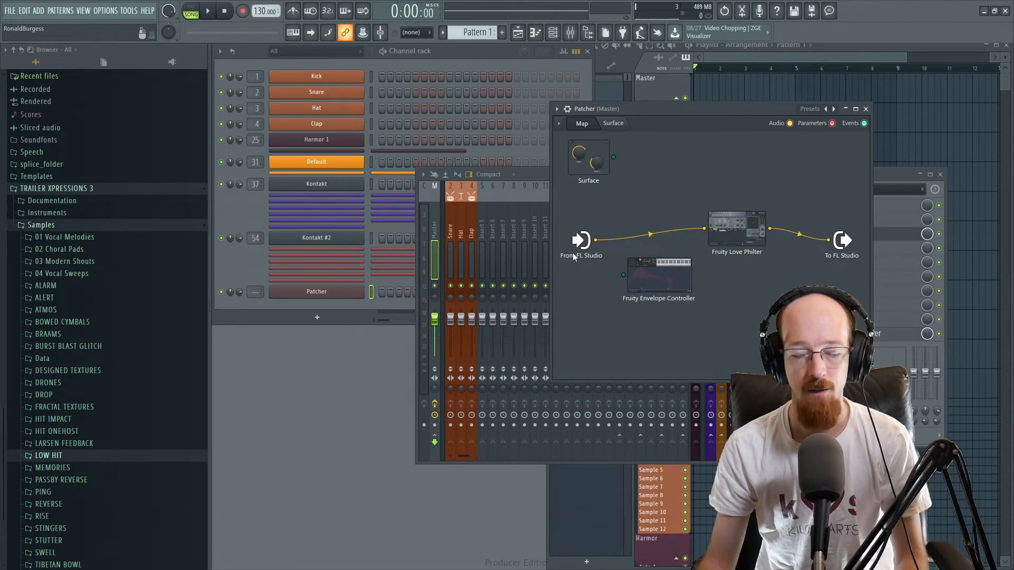
Enable the MIDI port 3 events output on the From FL Studio node and connect it to the Fruity Envelope Controller
right_click(586, 242)
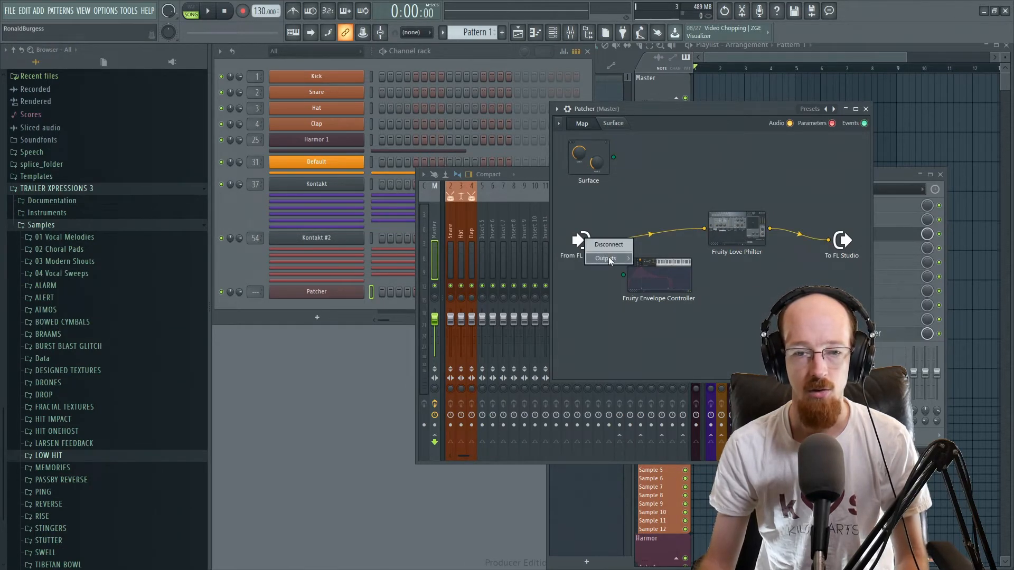
mouse_move(609, 258)
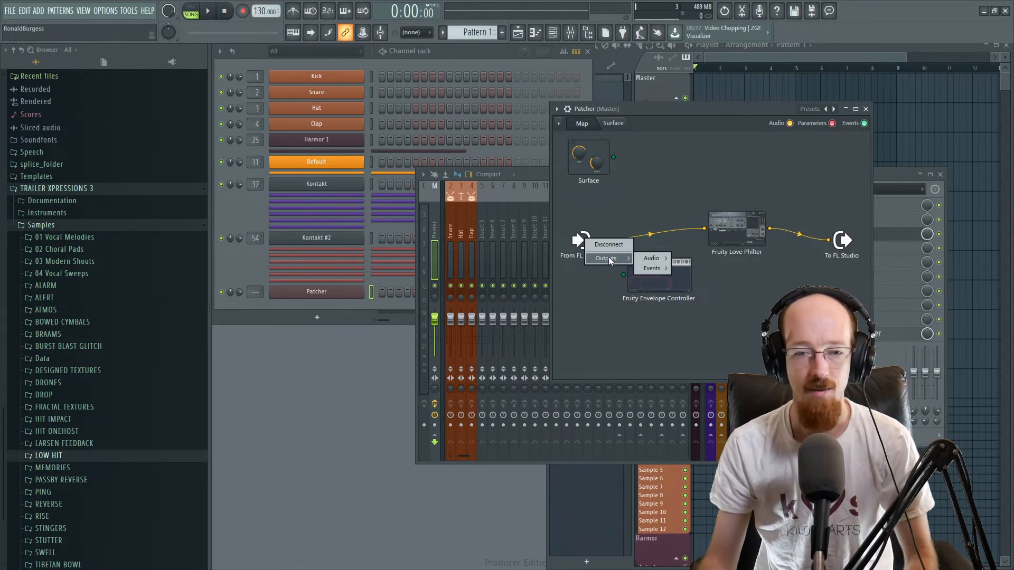
mouse_move(655, 258)
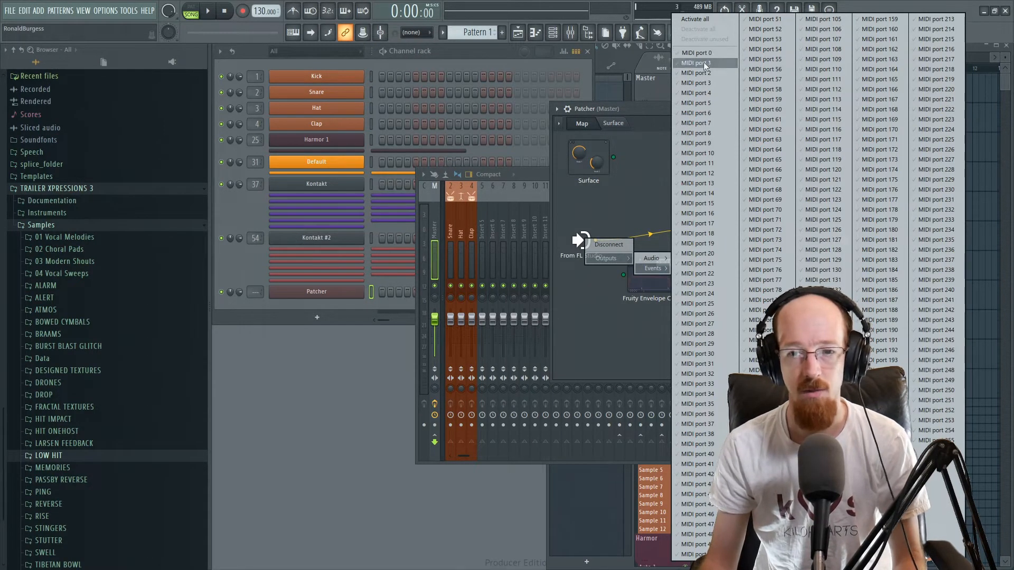
left_click(701, 84)
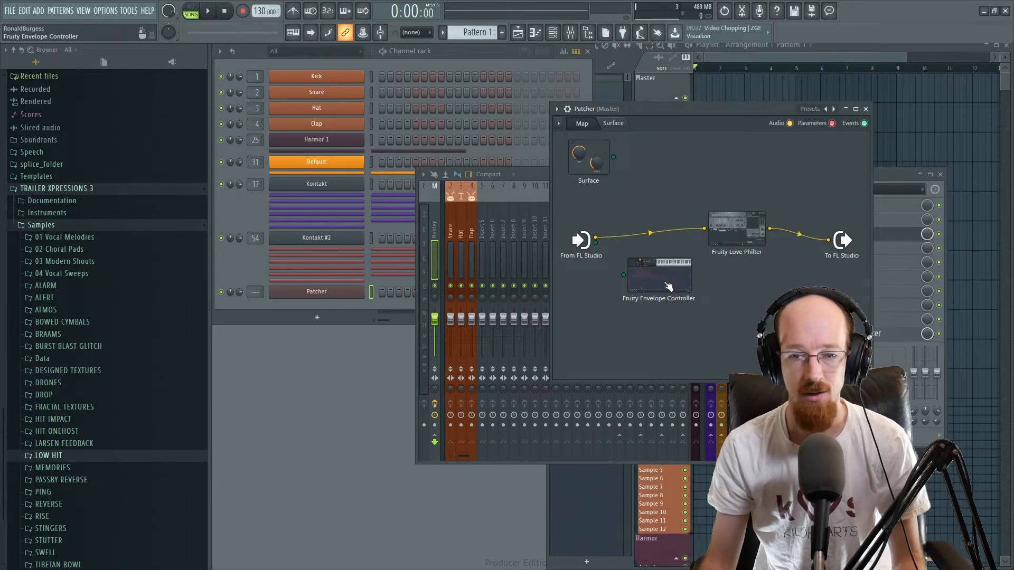
left_click_drag(595, 243, 625, 281)
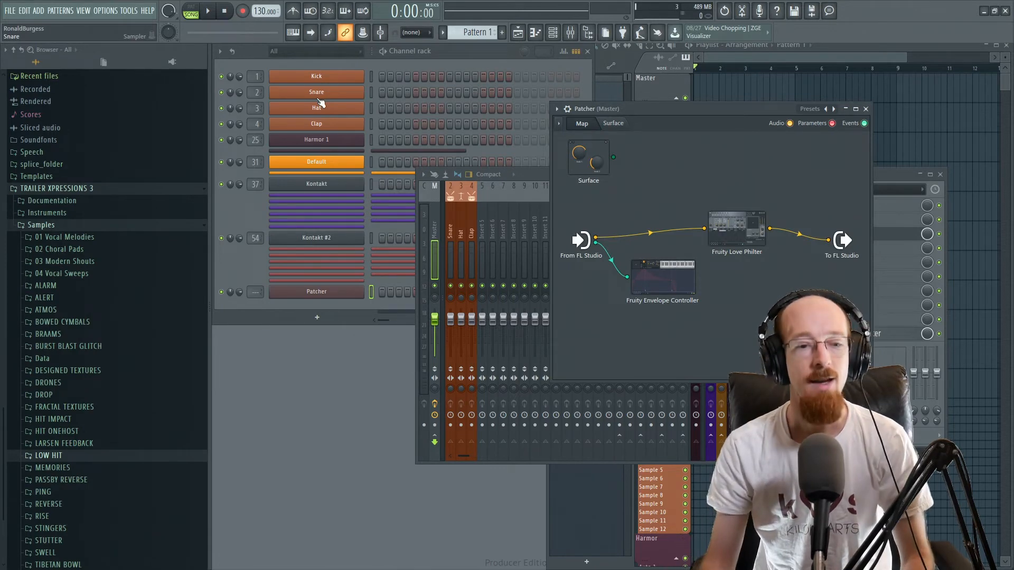
Add a MIDI Out channel to the channel rack and set its port to 3
left_click(317, 318)
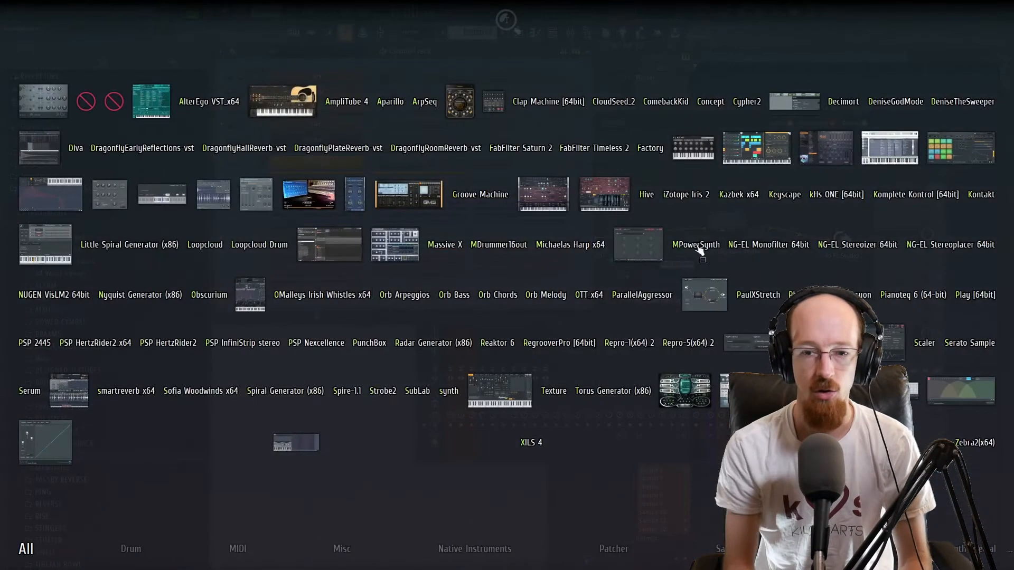
type("midi")
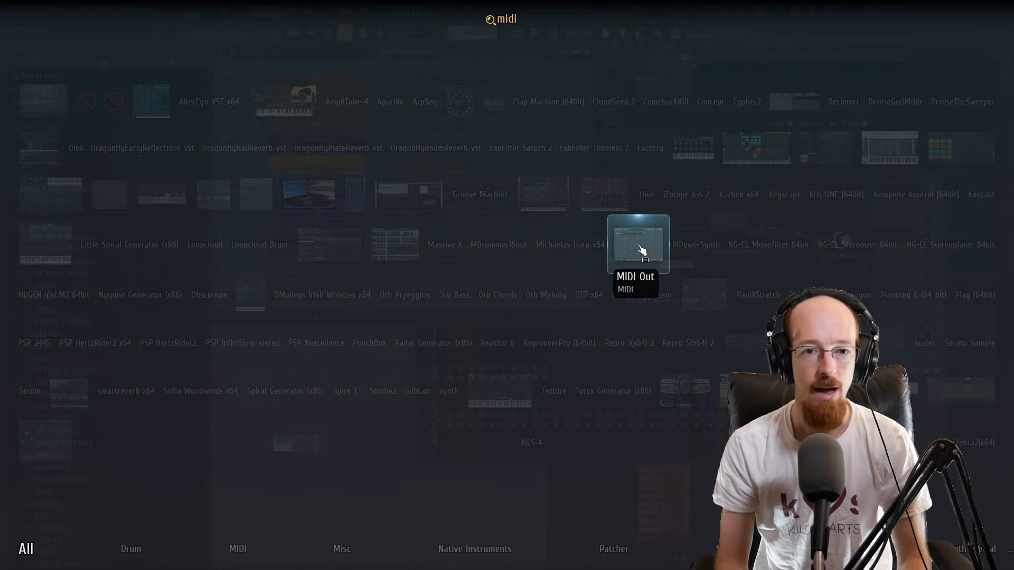
left_click(641, 248)
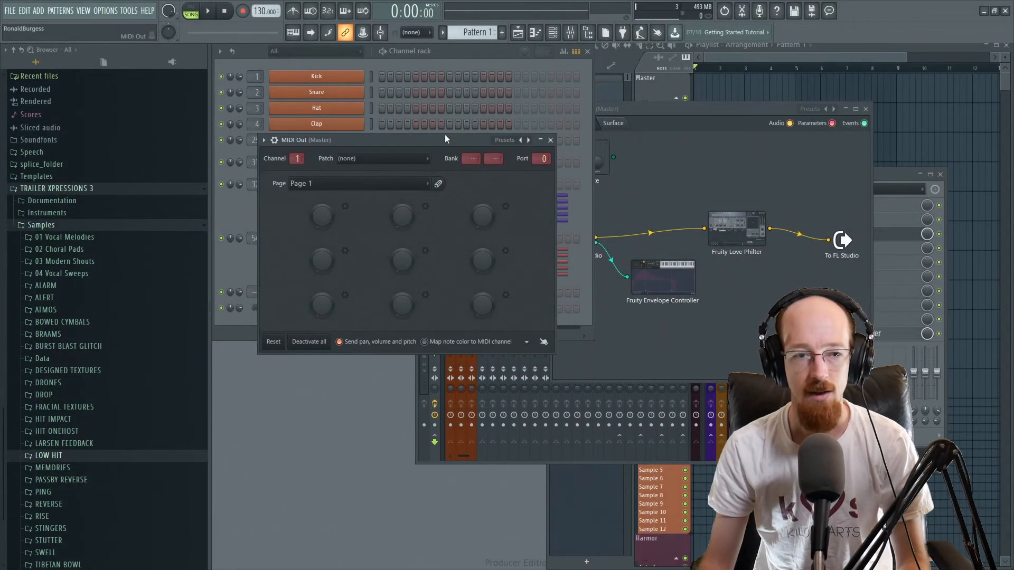
left_click_drag(445, 136, 422, 87)
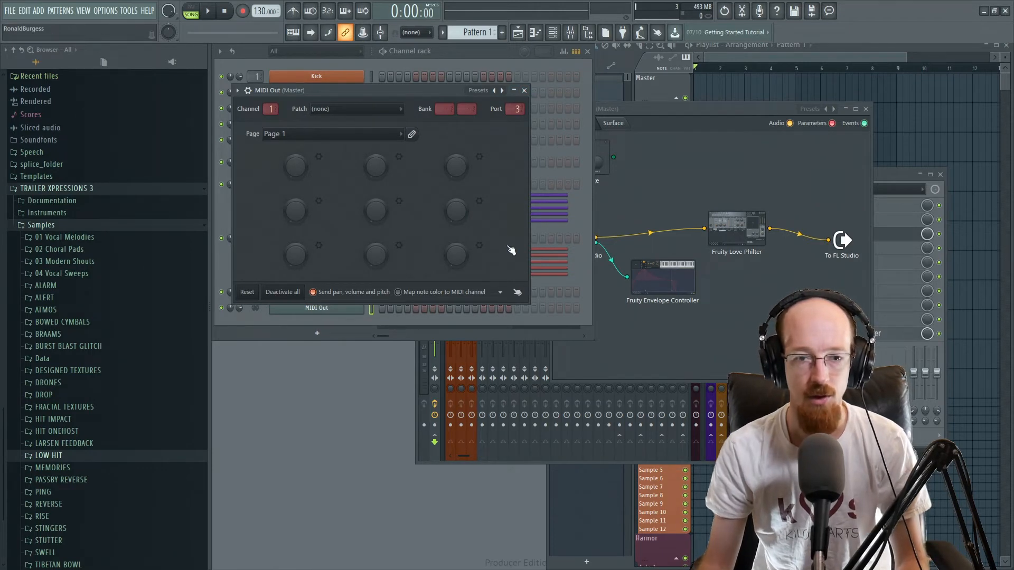
left_click(525, 90)
left_click(332, 310)
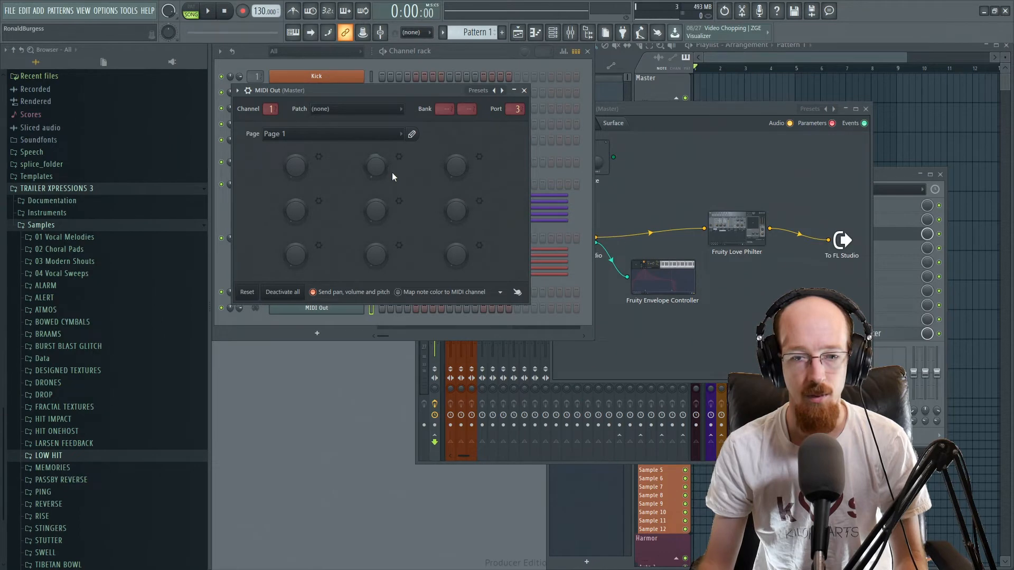
Open the Fruity Envelope Controller over the Patcher window, close MIDI Out, and disable Articulator 1's envelope
double_click(663, 277)
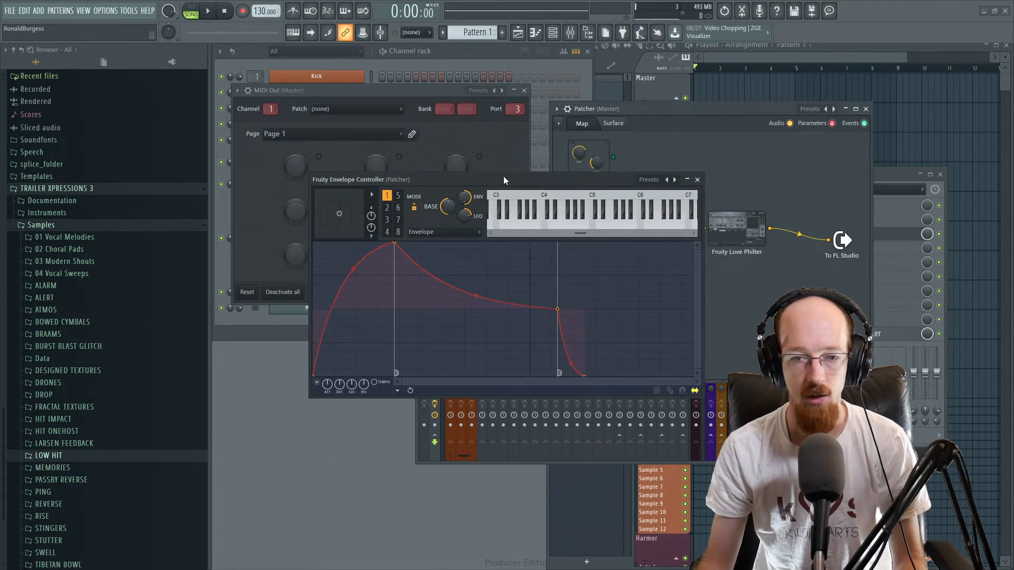
left_click_drag(502, 176, 752, 128)
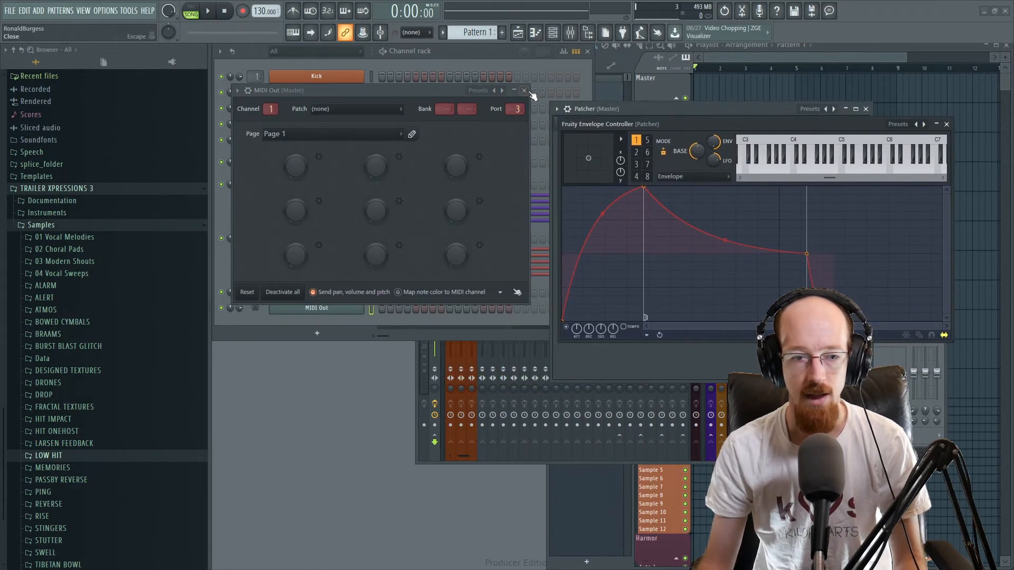
left_click(529, 92)
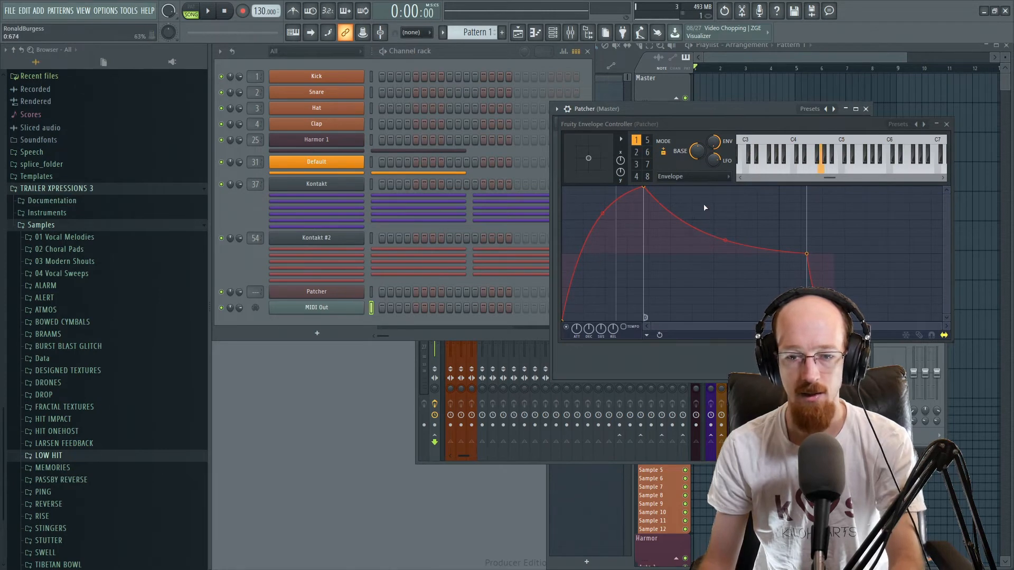
left_click(567, 328)
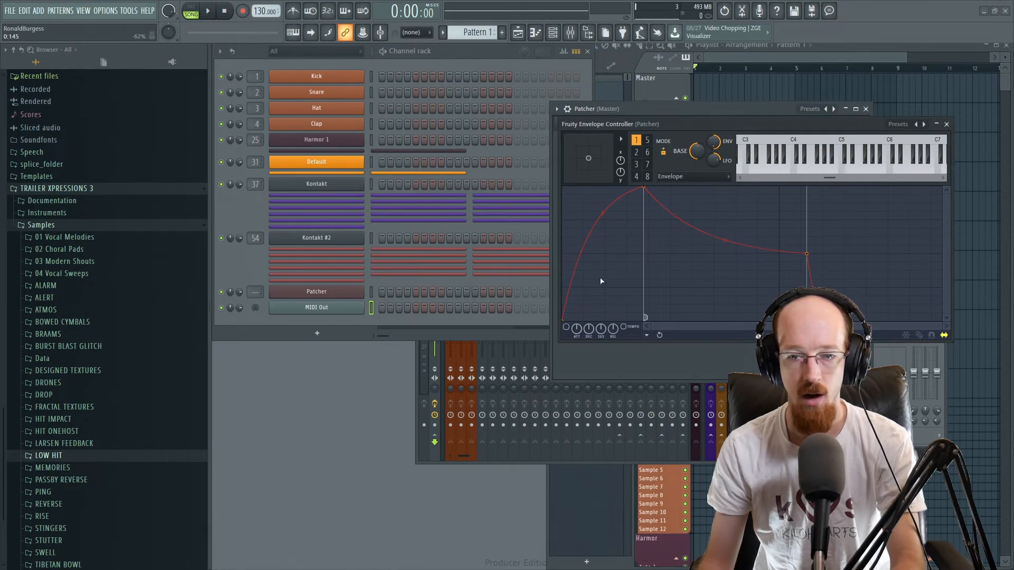
Switch Articulator 1 to Keyboard mapping and shape a straight line rising from minimum at the lowest note to maximum at the highest
left_click(678, 177)
left_click(676, 213)
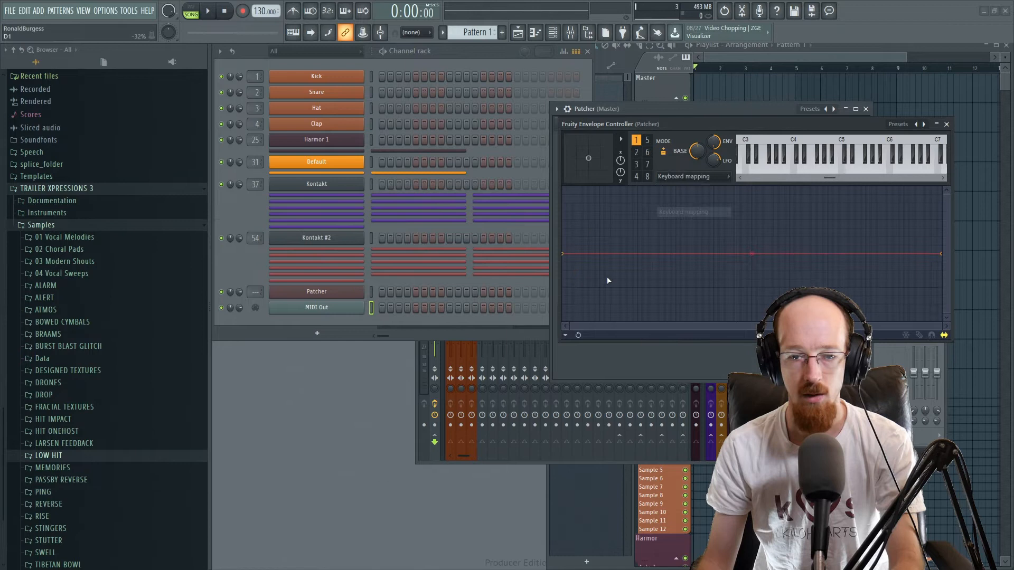
left_click_drag(562, 254, 562, 320)
left_click_drag(943, 252, 942, 188)
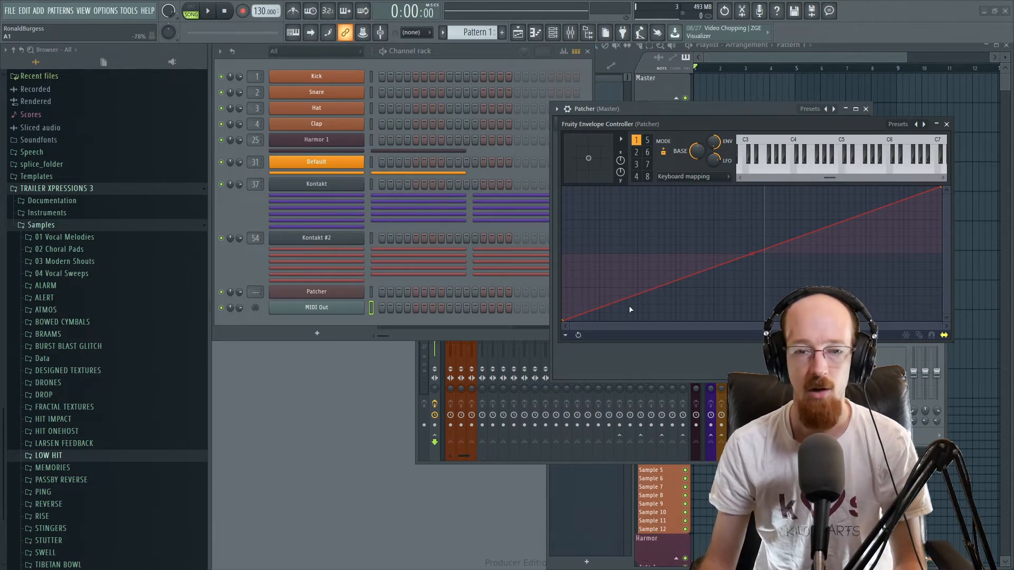
left_click(946, 124)
Nudge the Fruity Envelope Controller on the map and enable its controller output
left_click_drag(682, 280, 673, 280)
right_click(656, 286)
mouse_move(722, 352)
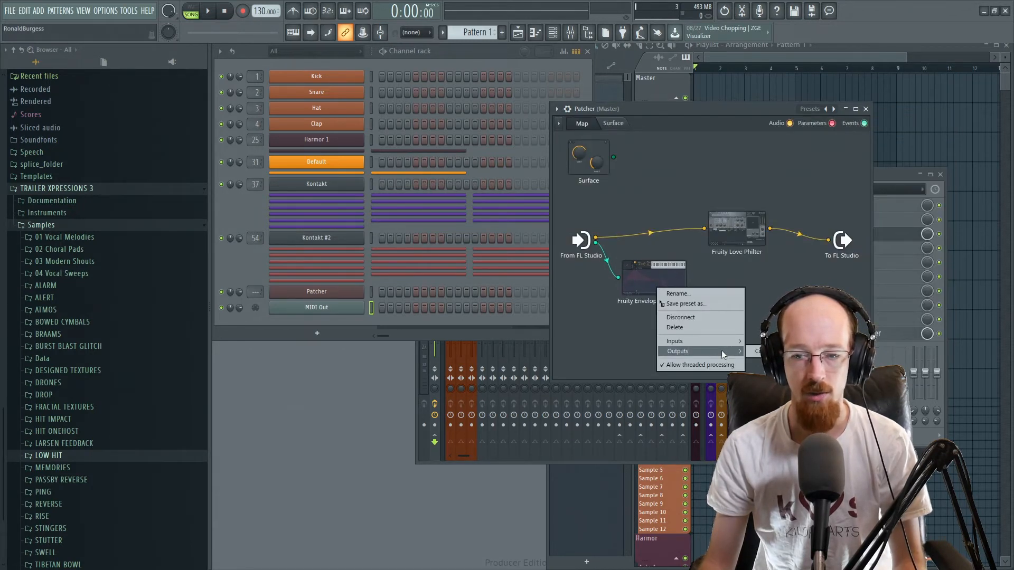
left_click(766, 352)
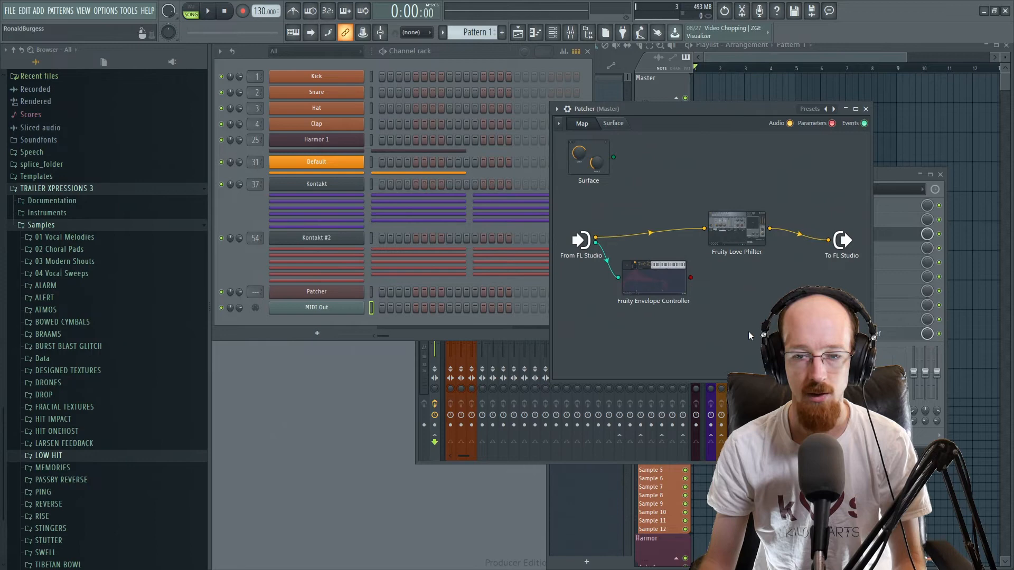
Activate Fruity Love Philter's cutoff frequency as a parameter input and connect the Fruity Envelope Controller's output to it
left_click(727, 232)
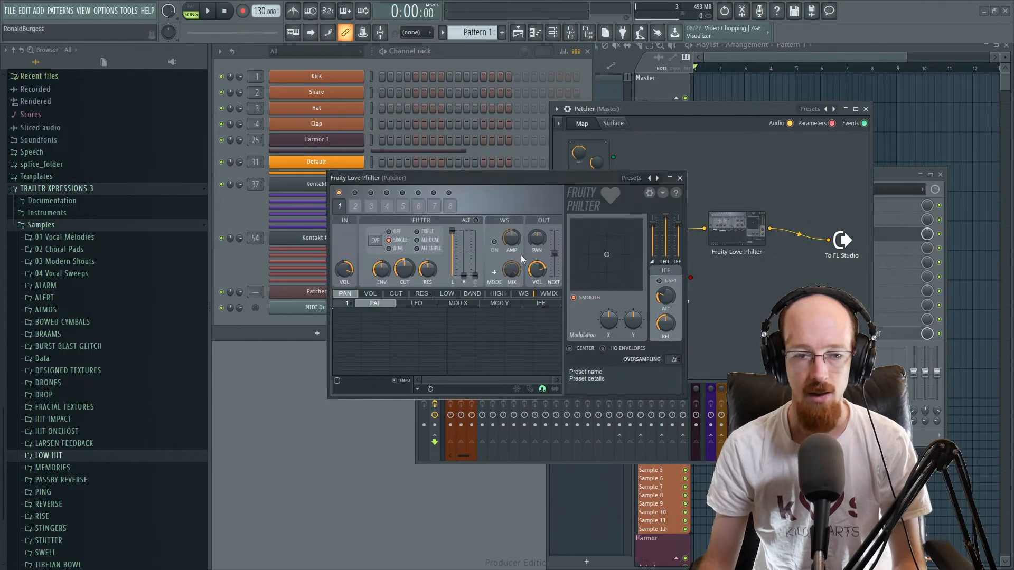
right_click(404, 269)
left_click(432, 282)
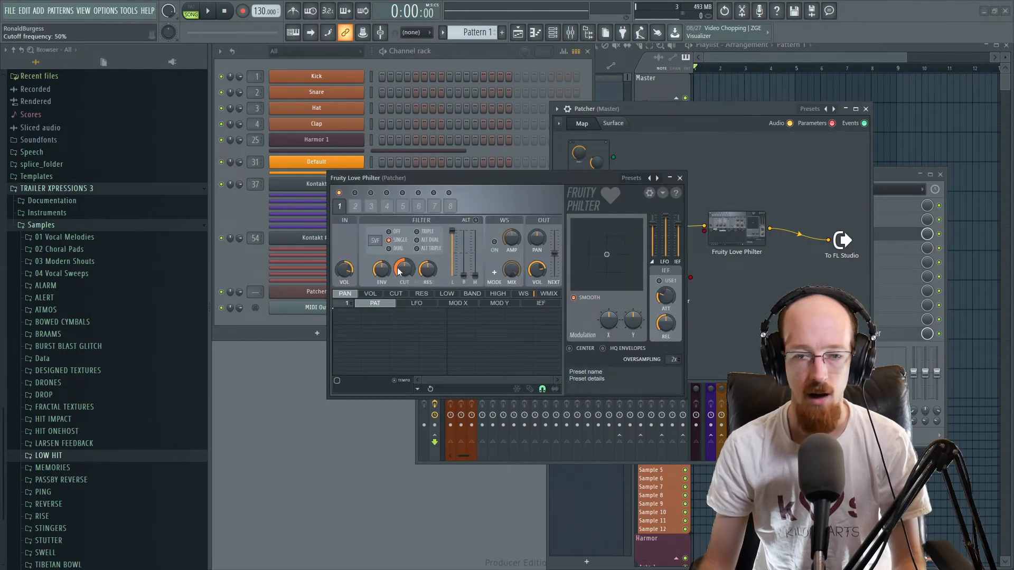
left_click(680, 178)
left_click_drag(691, 277, 704, 231)
left_click(735, 231)
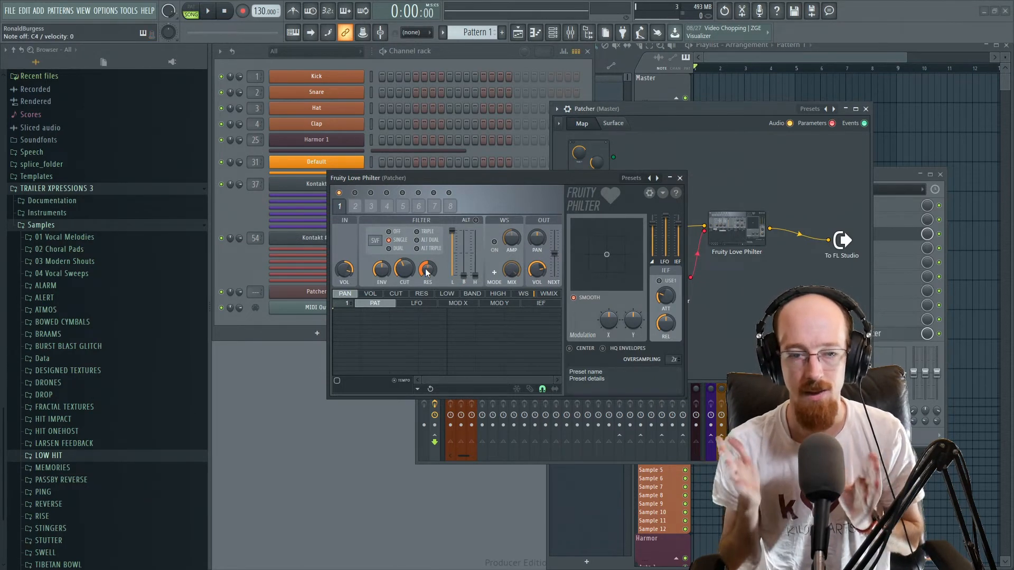
left_click(679, 178)
Reshape the keyboard mapping curve to stay at minimum up to C3, then ramp to maximum at a second added point and hold there
double_click(644, 275)
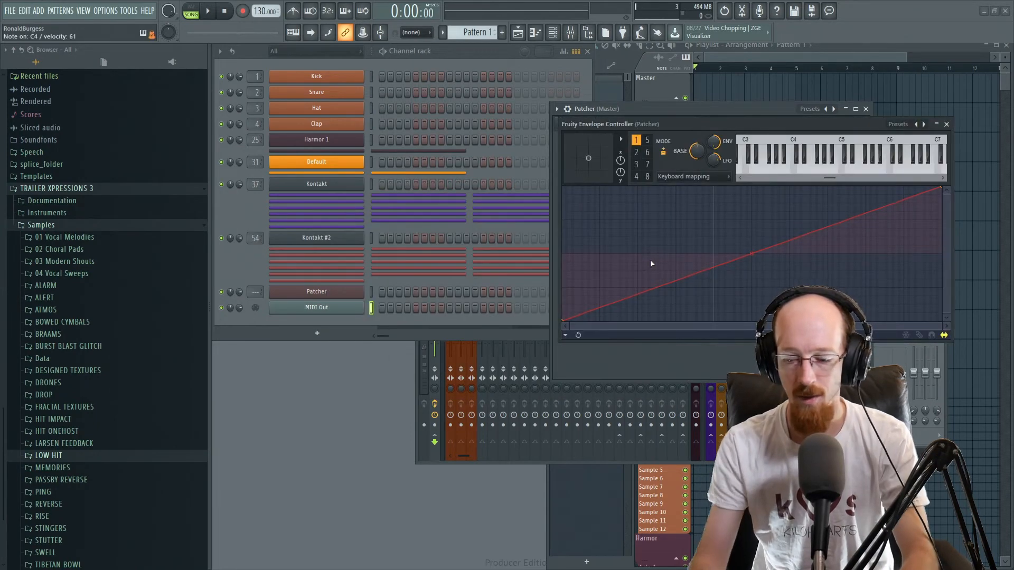
right_click(686, 279)
left_click_drag(686, 280, 678, 322)
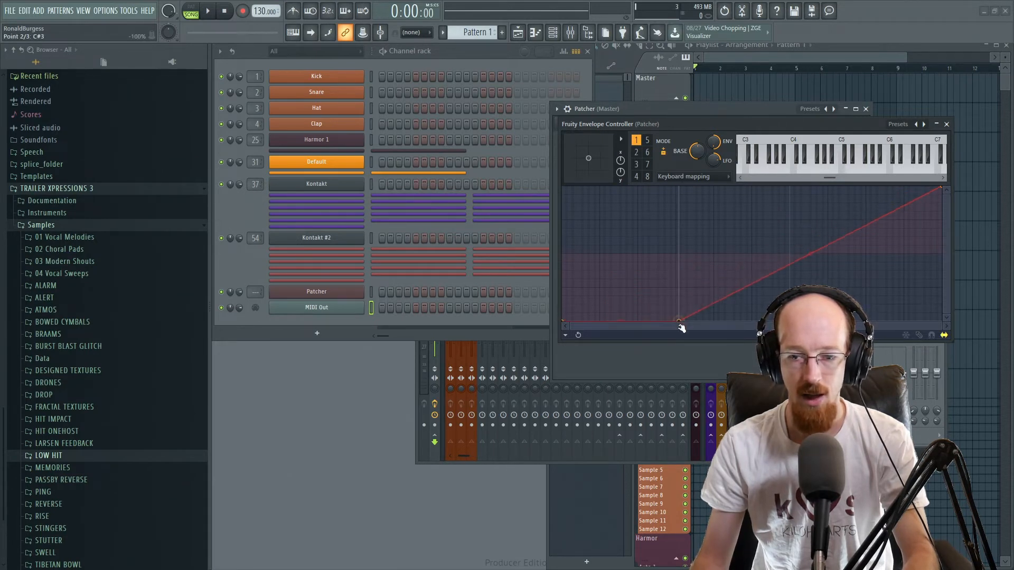
right_click(786, 263)
left_click_drag(789, 251, 789, 187)
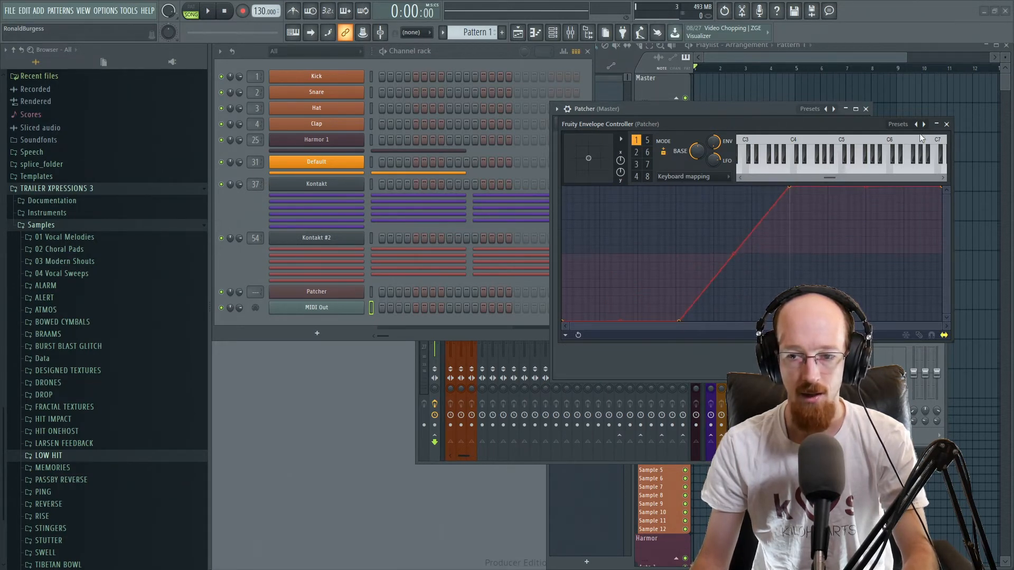
Close the envelope controller, inspect Fruity Love Philter's filter section, and check the output port number of the MIDI Out channel
left_click(947, 125)
double_click(754, 231)
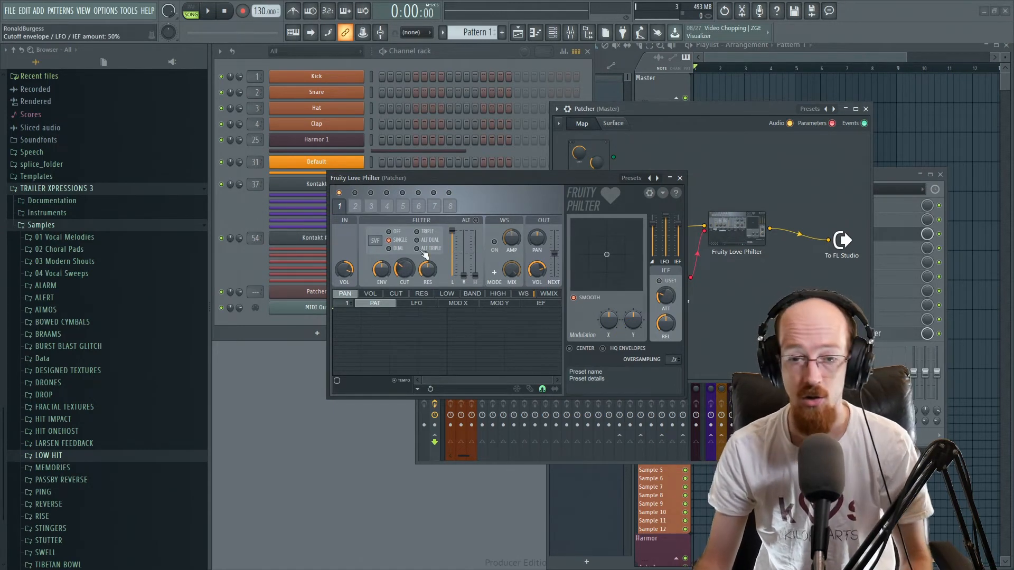
left_click(680, 178)
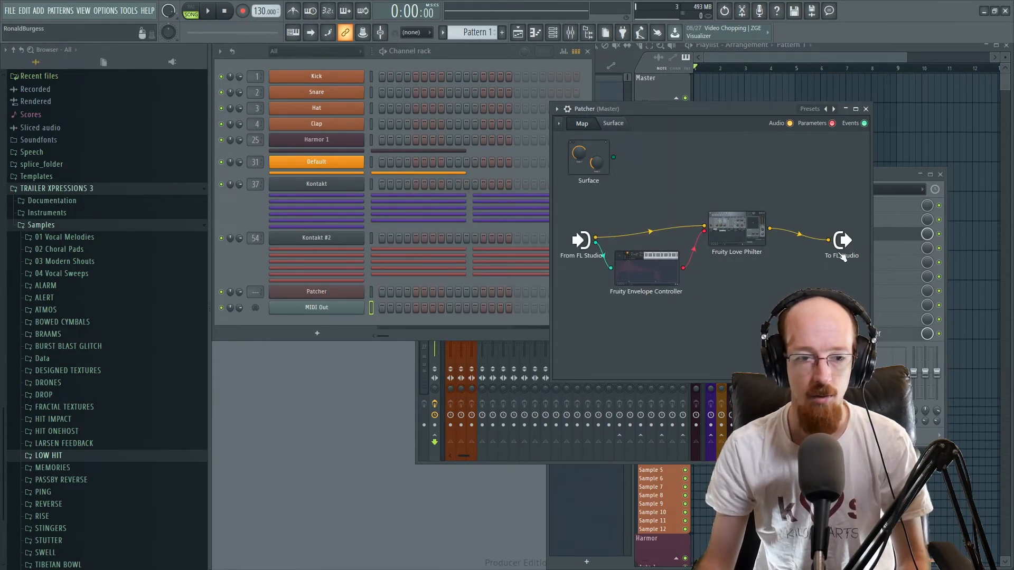
left_click(342, 308)
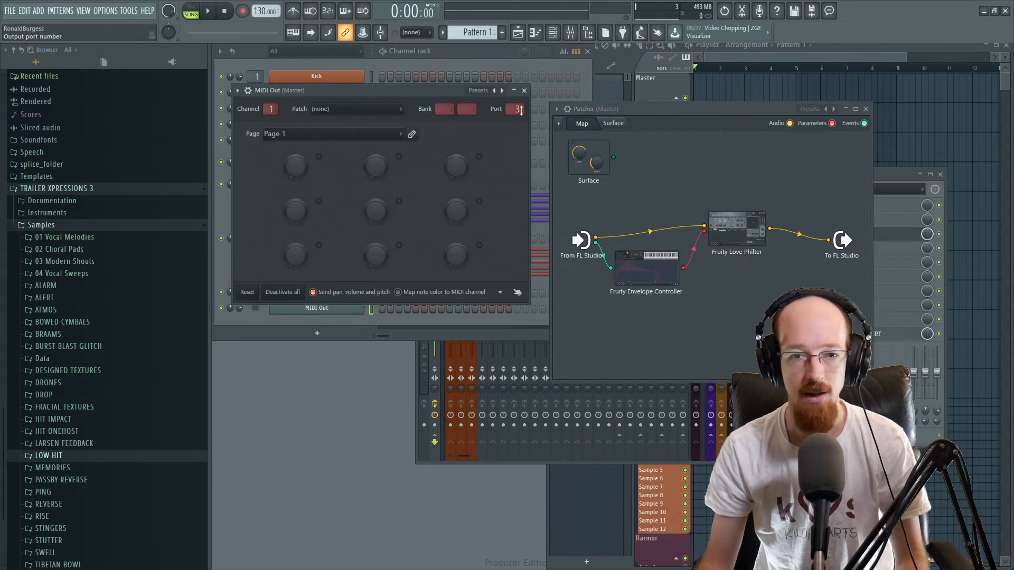
left_click(525, 91)
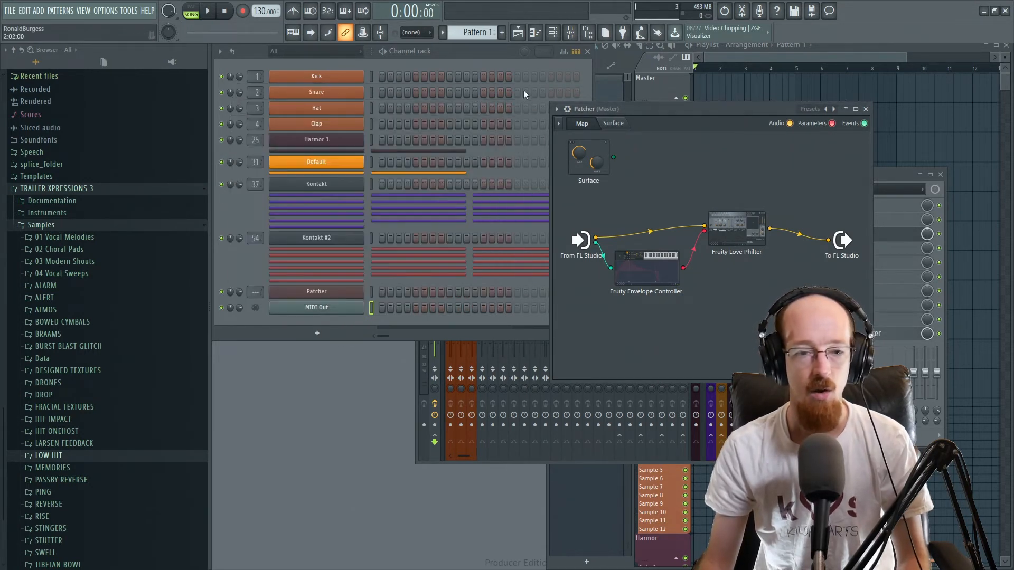
Add a Layer channel to the channel rack and look over its layering settings
left_click(322, 334)
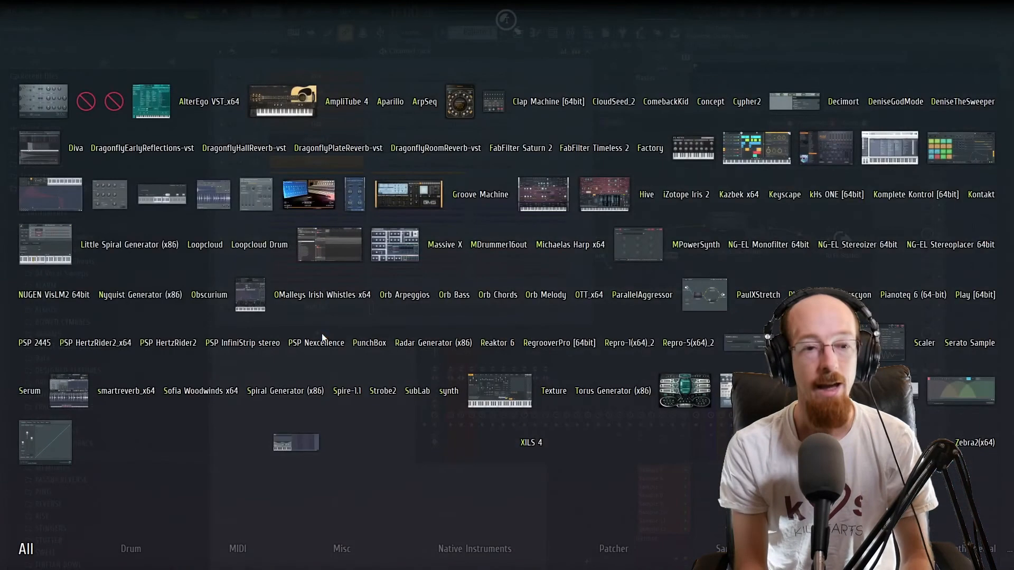
left_click(45, 252)
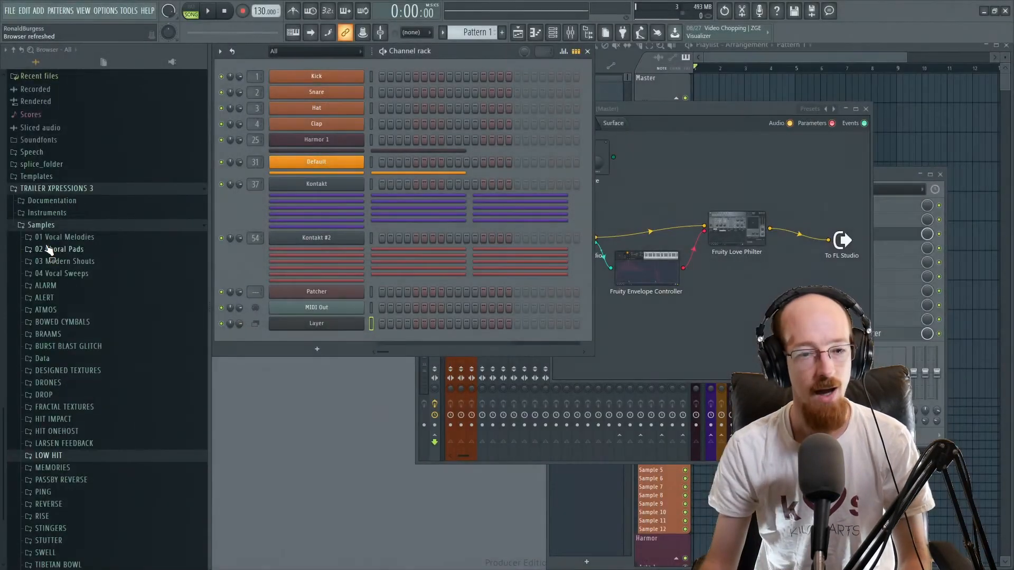
left_click(344, 321)
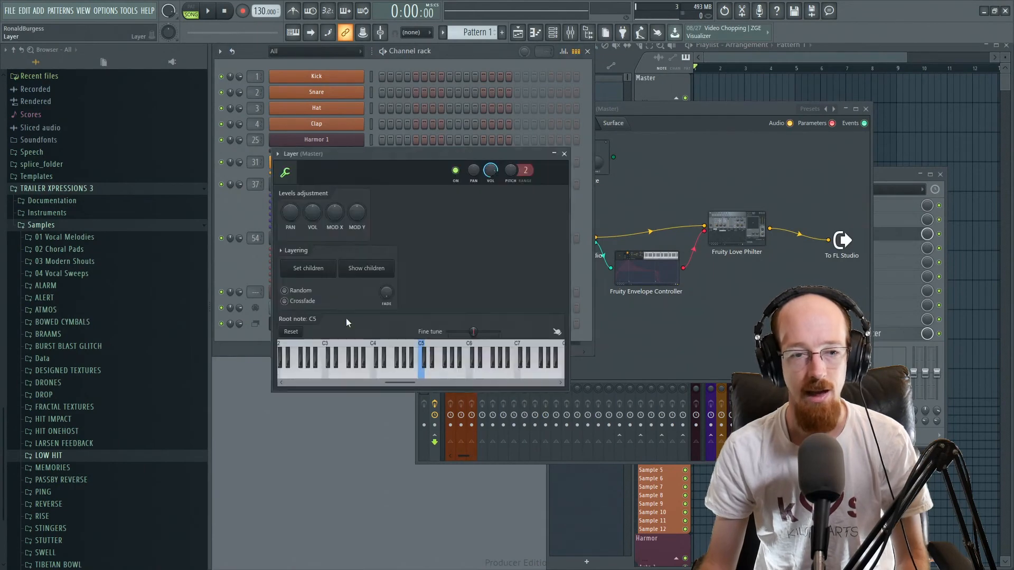
left_click_drag(448, 162, 626, 115)
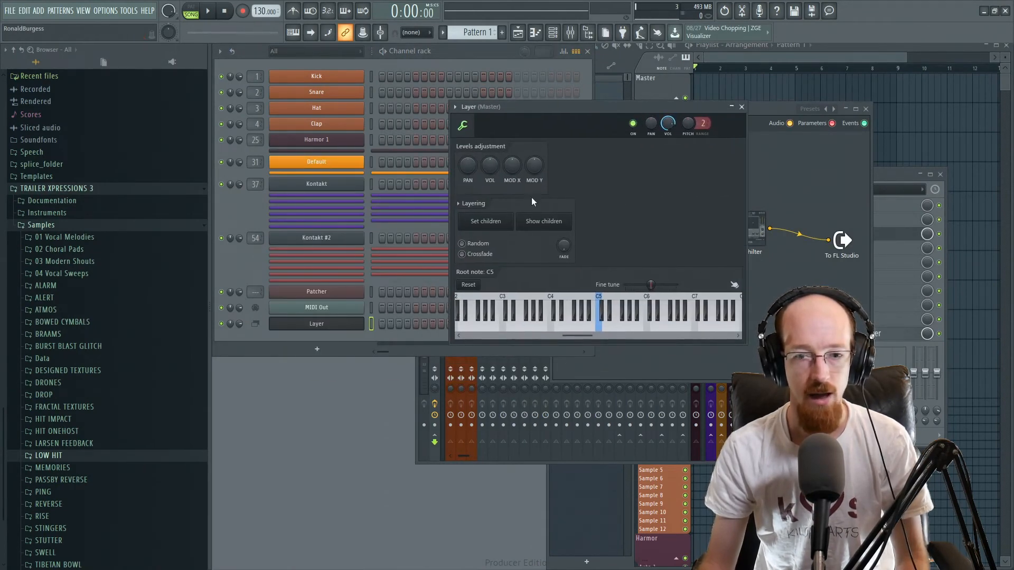
left_click(741, 106)
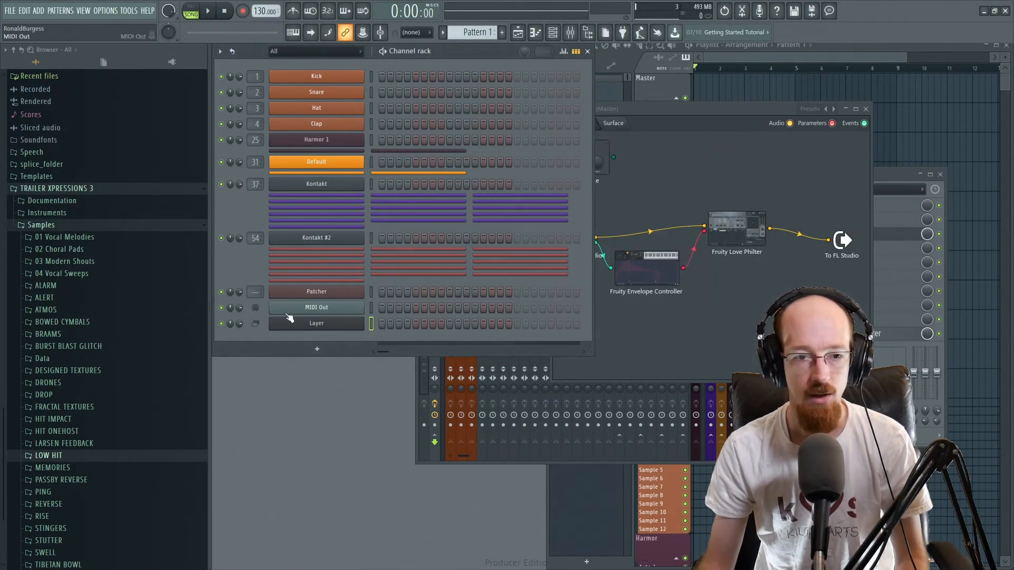
Review the Harmor 1 instrument and the MIDI Out channel as the two channels for layering
left_click(347, 146)
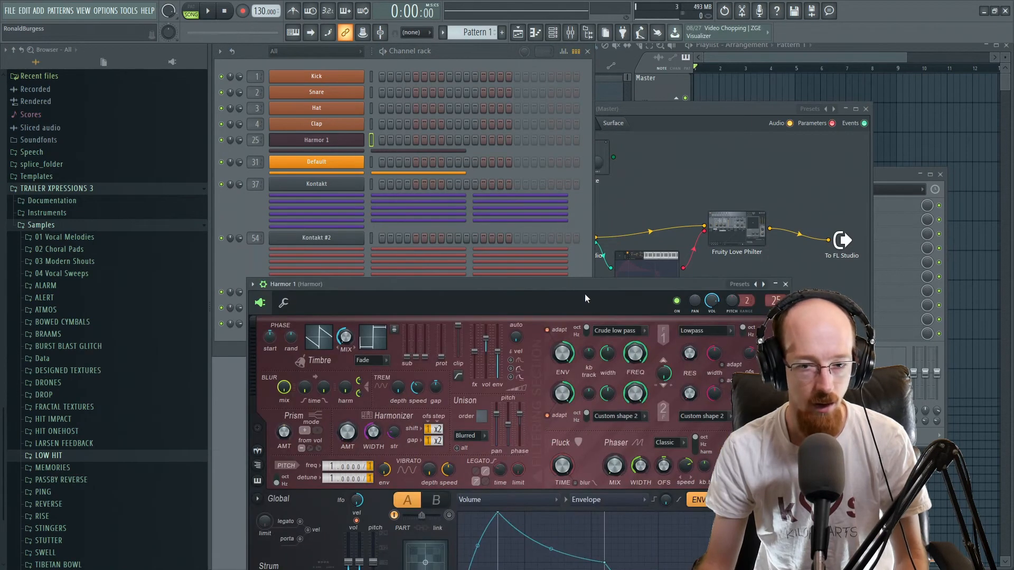
left_click_drag(585, 287, 721, 109)
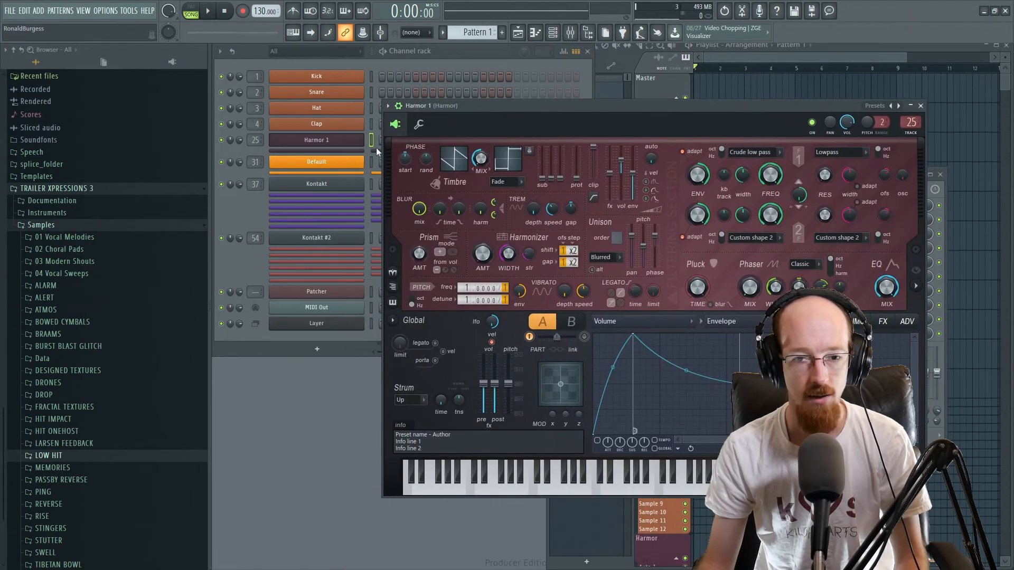
left_click(921, 106)
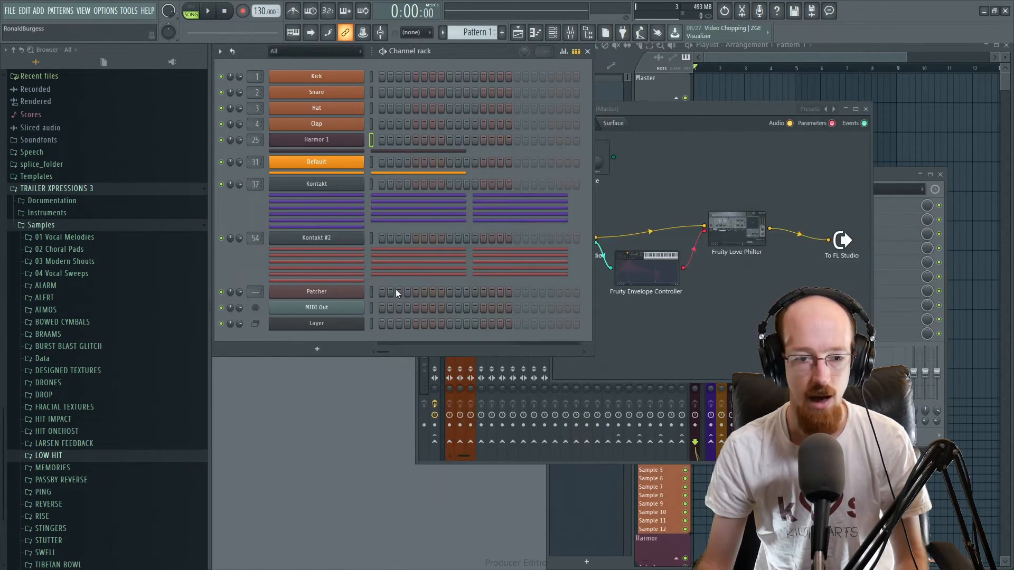
left_click(316, 308)
left_click(523, 91)
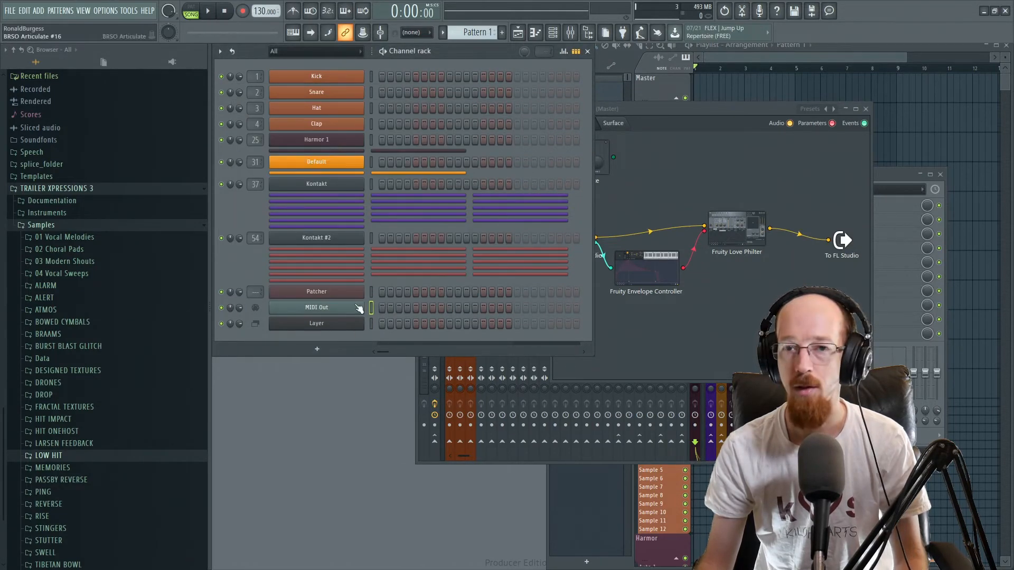
Open the Layer channel's settings and place its window clear of the channel rack
left_click(349, 329)
left_click_drag(560, 98, 746, 74)
left_click(338, 325)
left_click(338, 326)
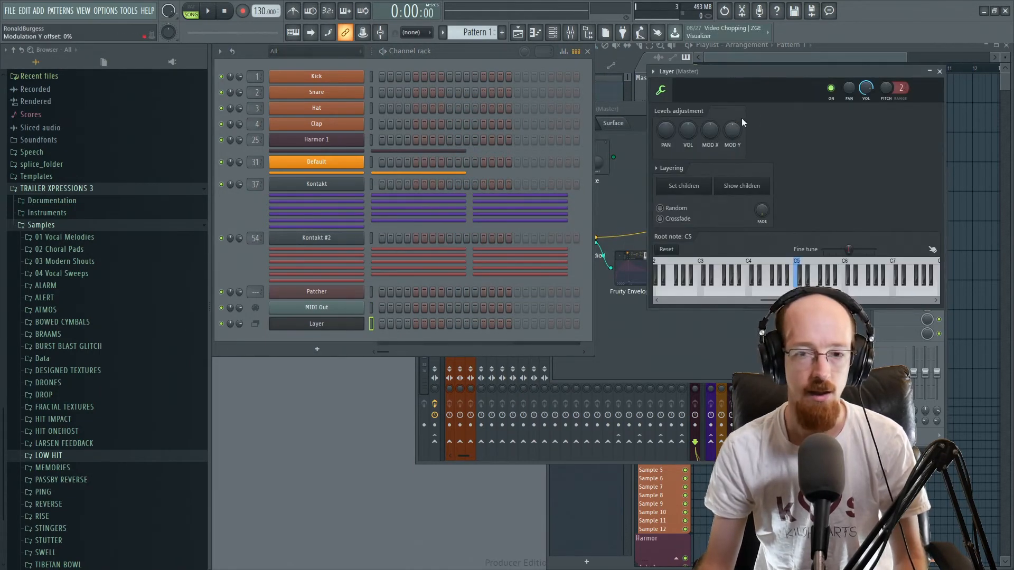
left_click_drag(789, 73, 804, 75)
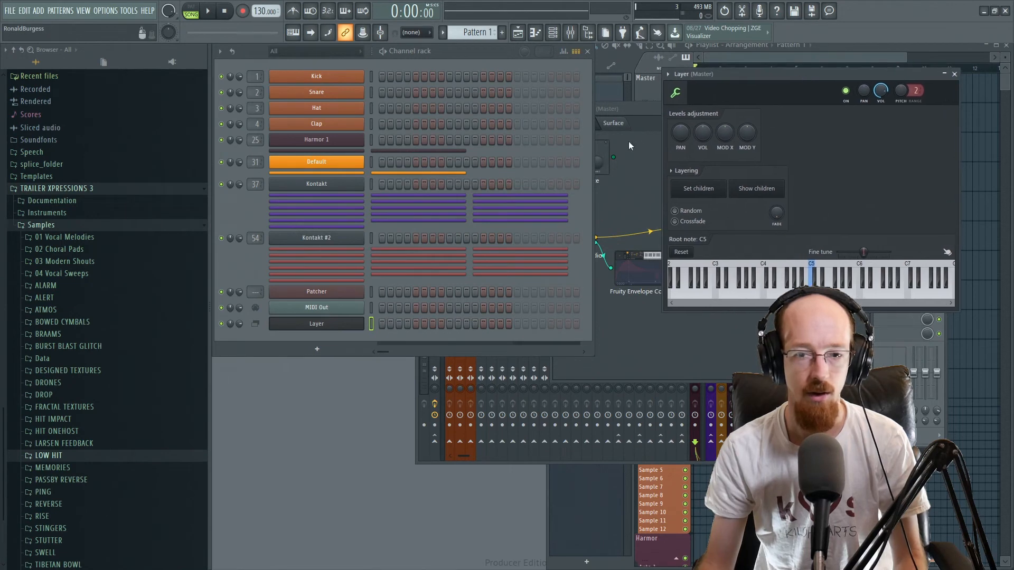
Select the Harmor 1 and MIDI Out channels together and set them as the Layer channel's children
left_click(321, 144)
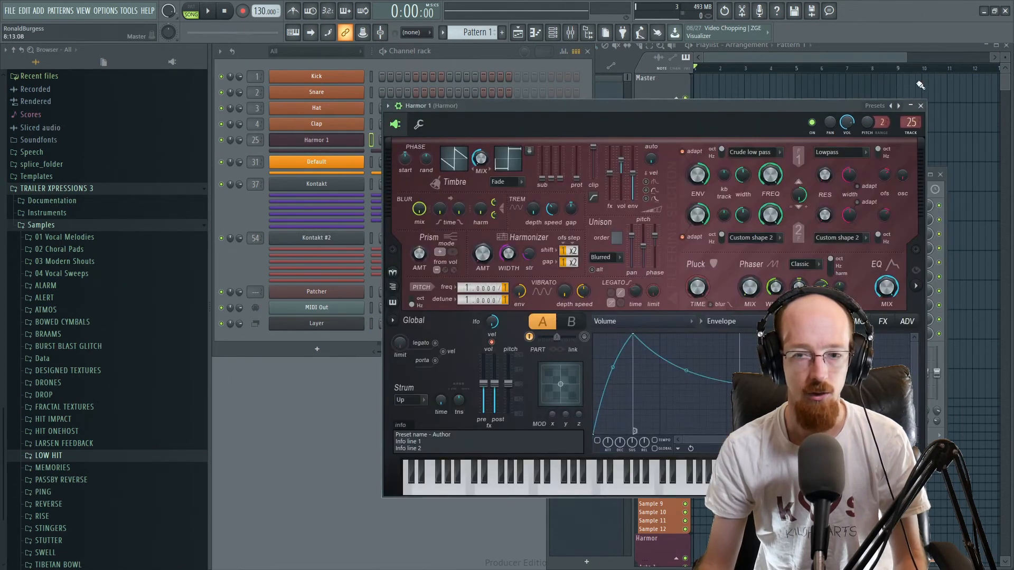
left_click(327, 326)
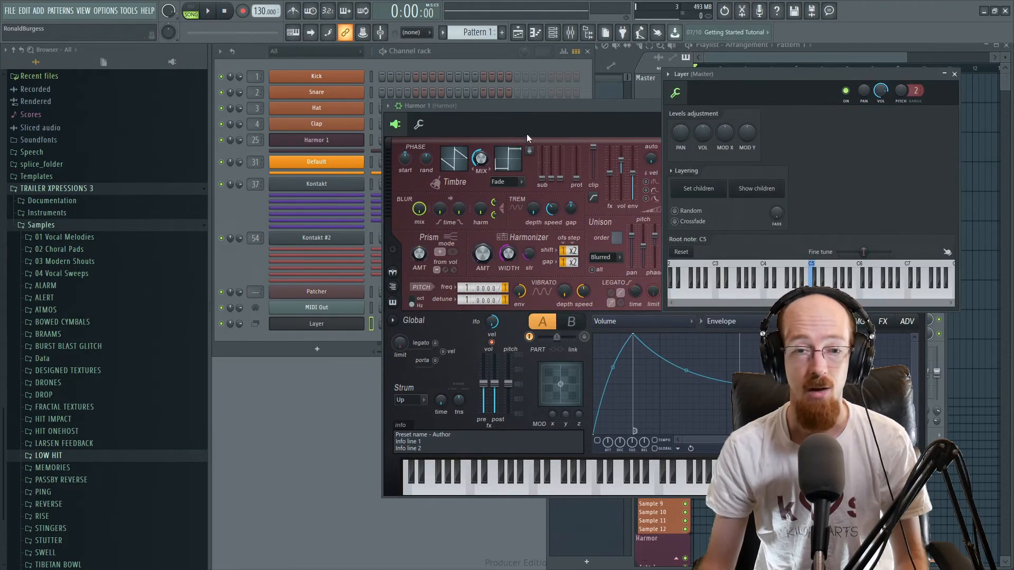
left_click_drag(578, 106, 525, 103)
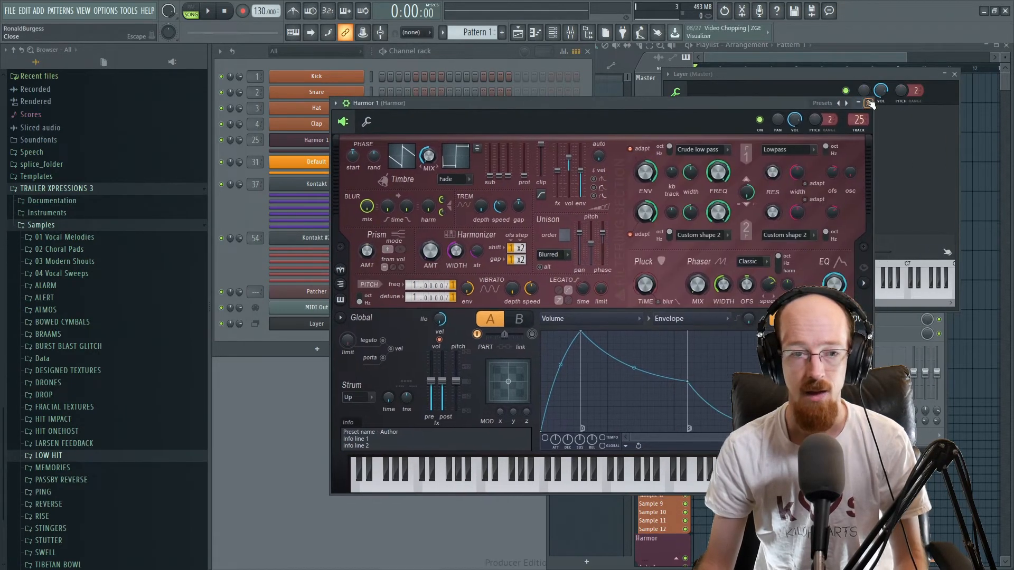
left_click(868, 103)
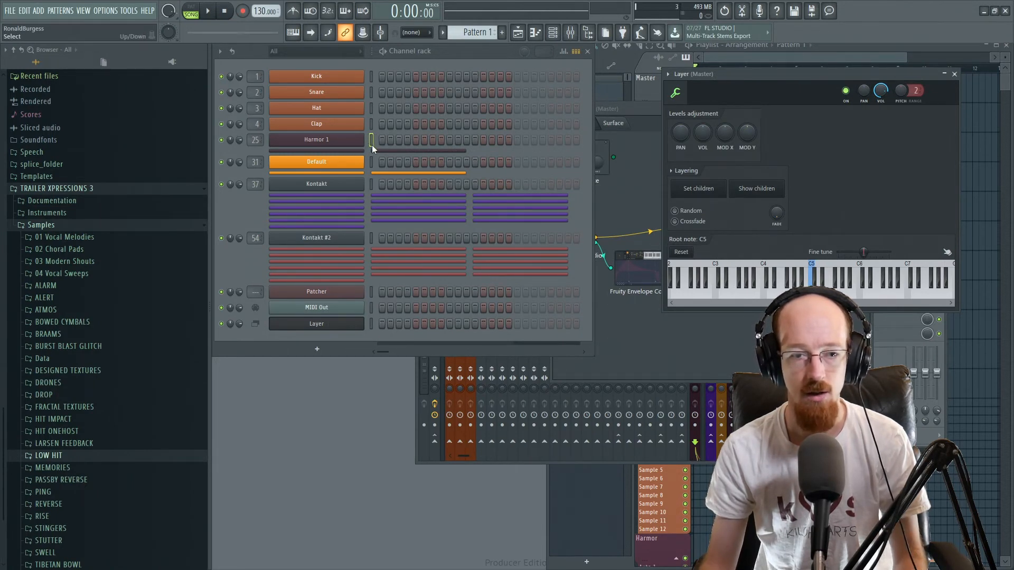
left_click(371, 308)
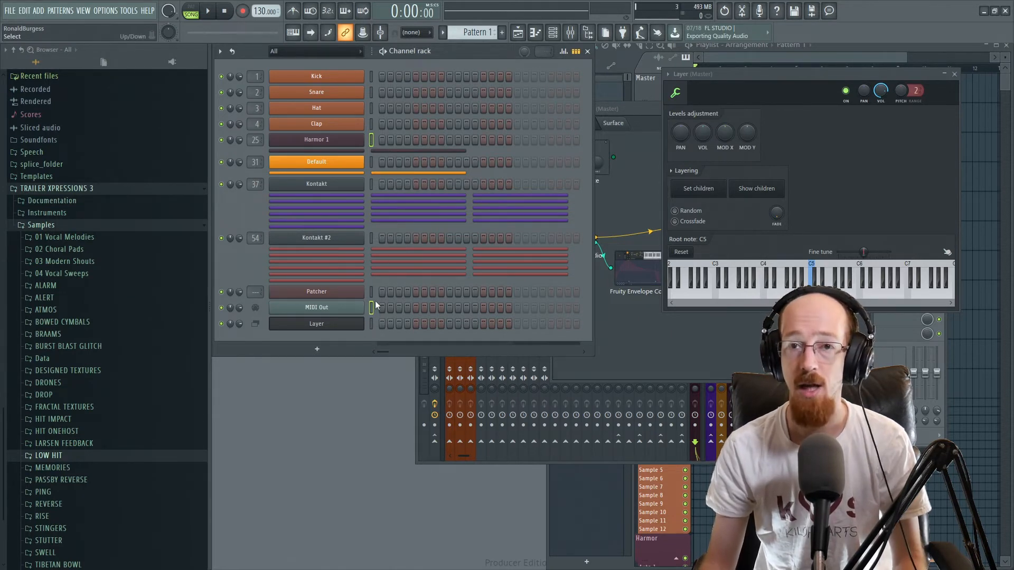
left_click(699, 191)
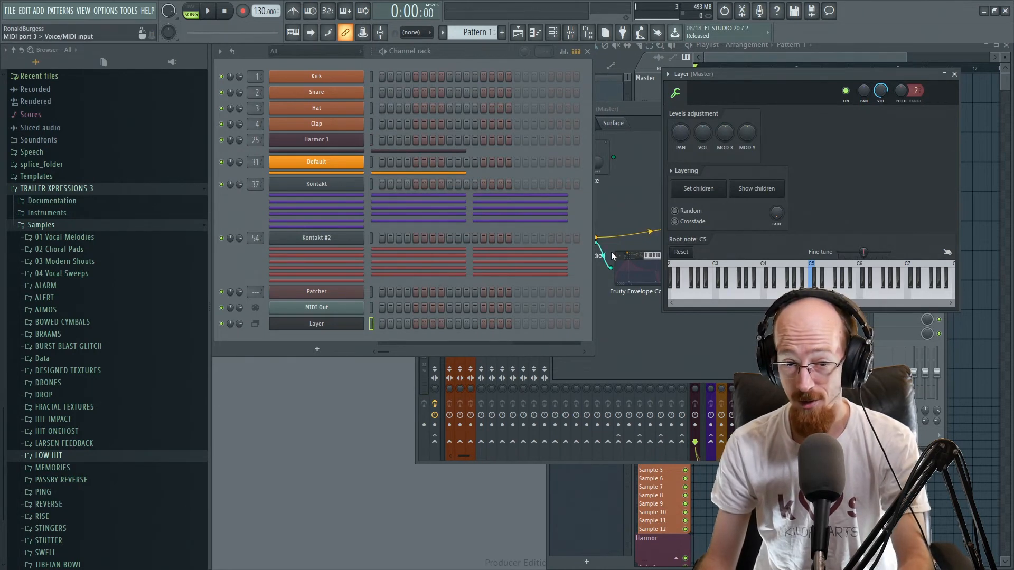
Bring up the Patcher map on the Master track and watch Fruity Love Philter's cutoff while playing notes through the Layer channel
left_click(638, 180)
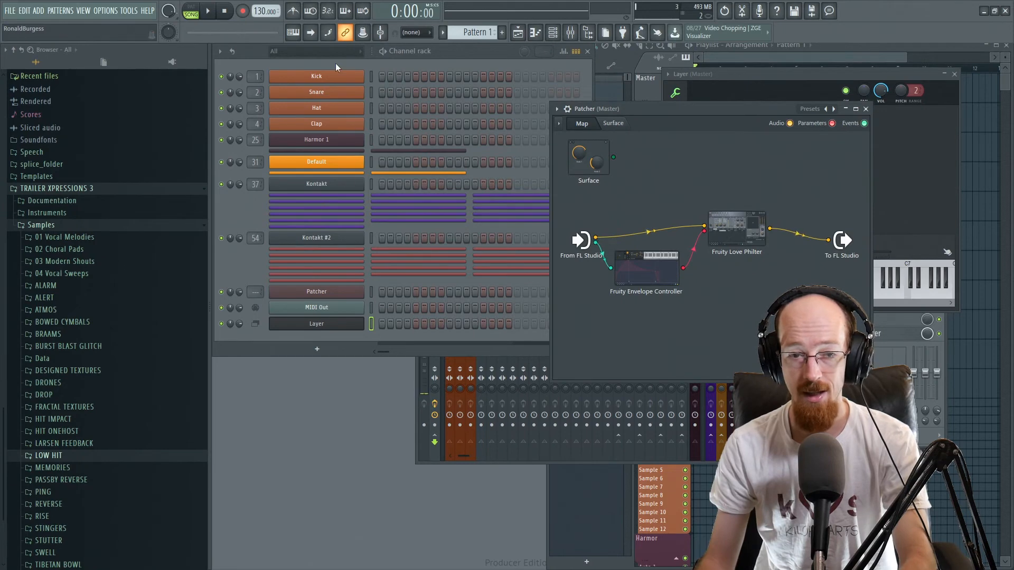
left_click(419, 380)
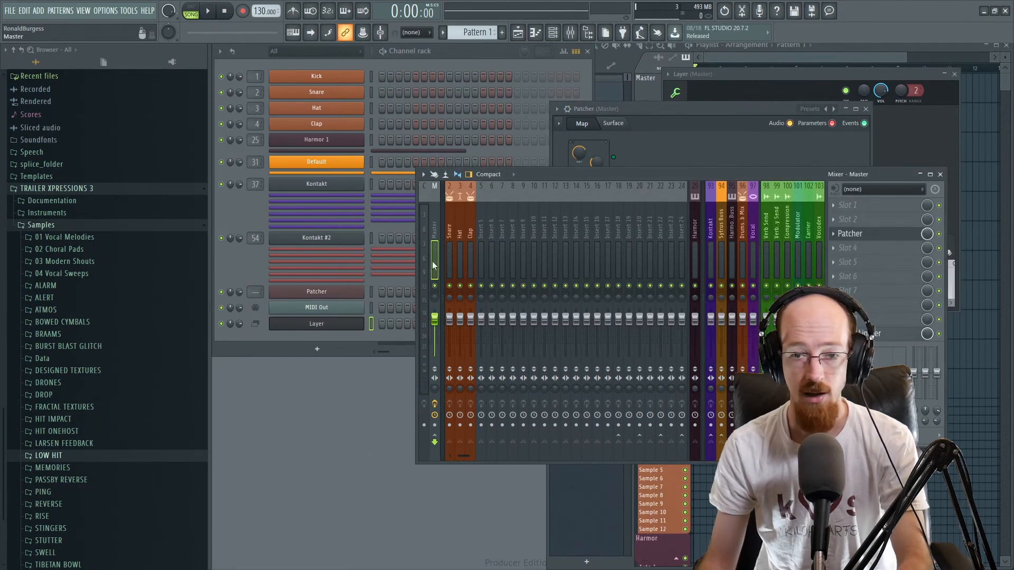
left_click_drag(681, 112, 686, 109)
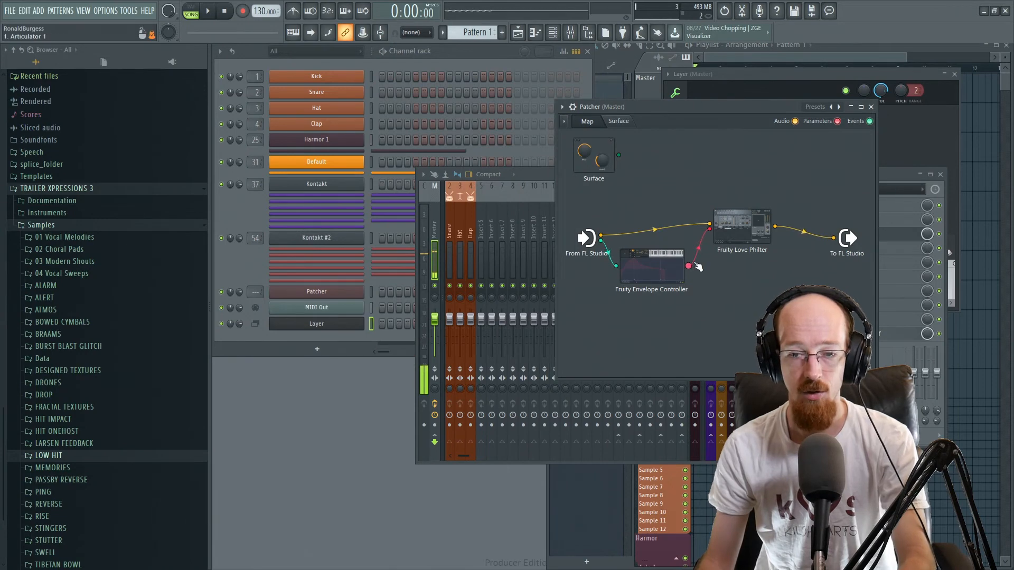
left_click(765, 233)
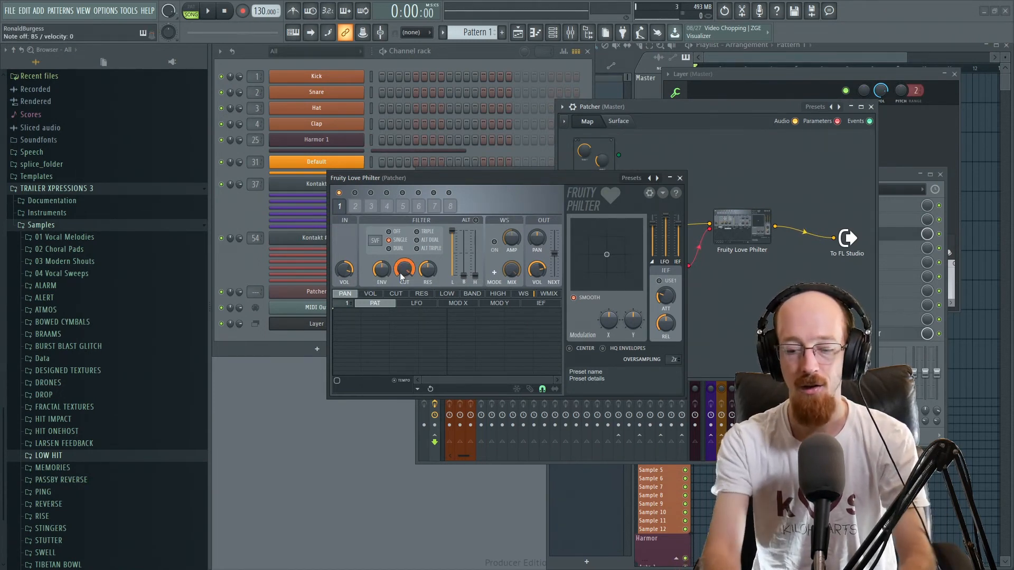
left_click(679, 179)
Add three points to the keyboard mapping curve's ramp, placed low, near maximum and low again, to form a sharp zigzag
left_click(649, 290)
right_click(730, 292)
right_click(740, 205)
right_click(761, 305)
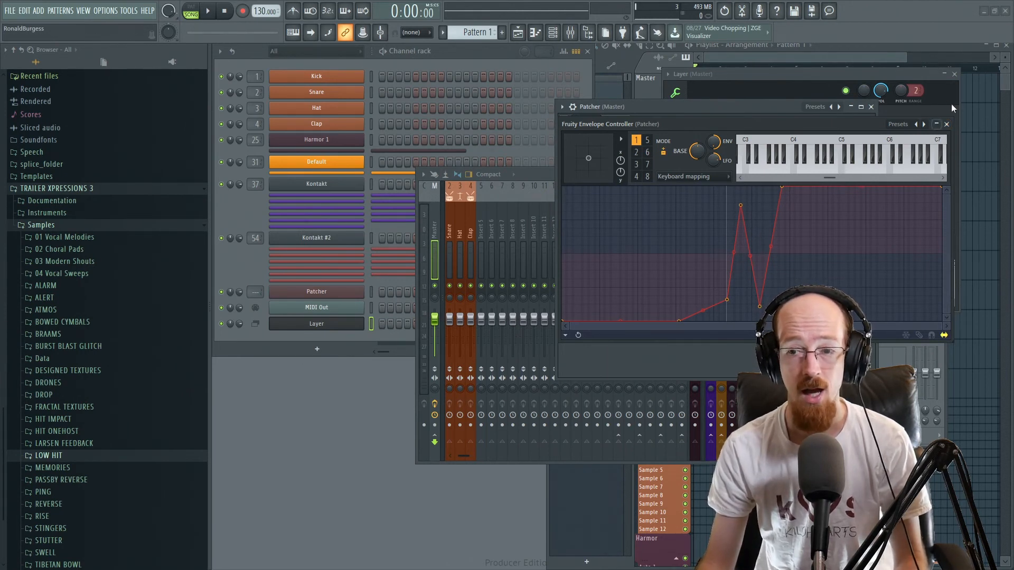
left_click(946, 125)
Examine how Fruity Love Philter's cutoff follows played notes with the zigzag keyboard mapping
double_click(750, 241)
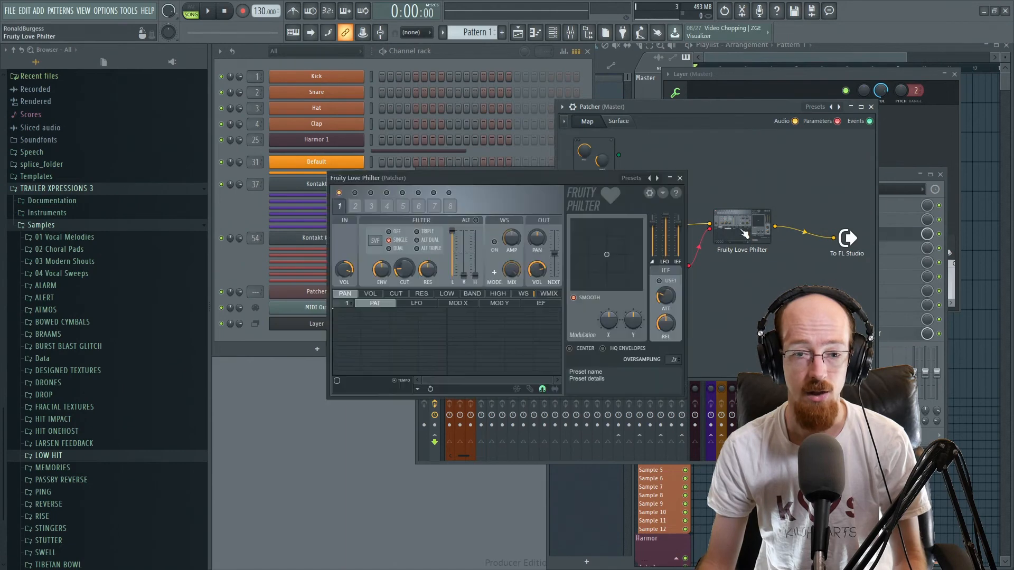
left_click(683, 175)
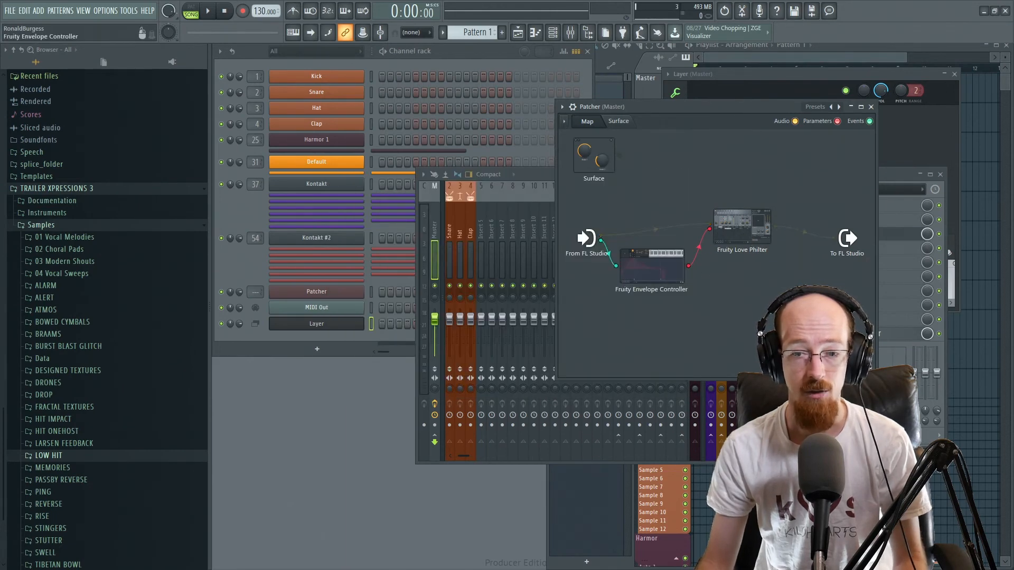
double_click(742, 227)
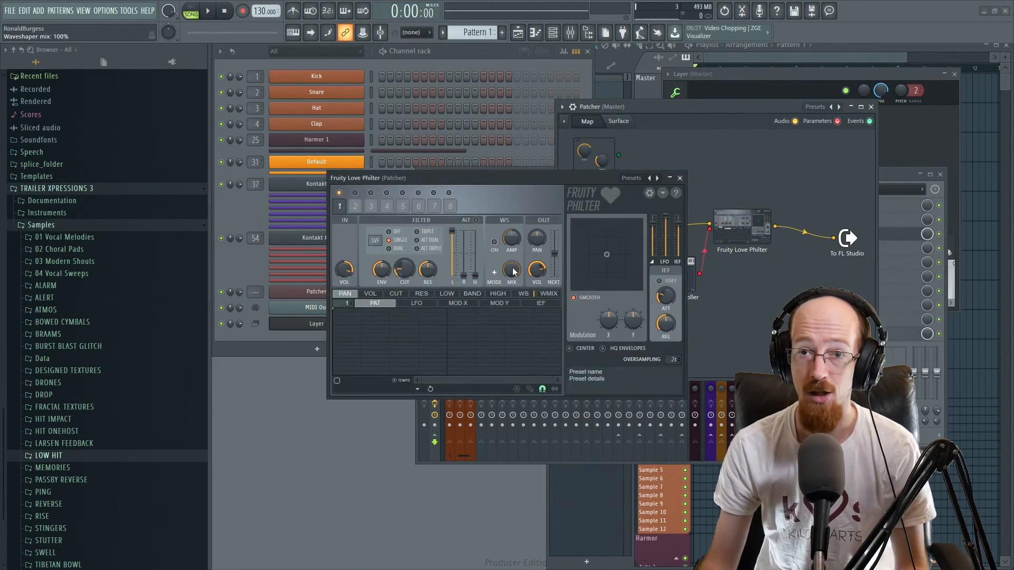
left_click(679, 178)
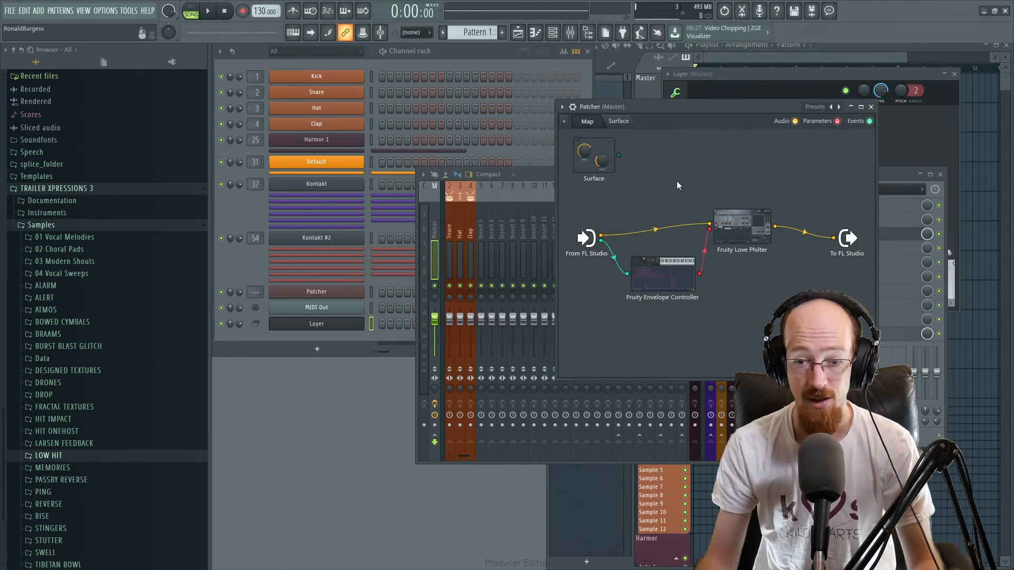
Shift the Fruity Envelope Controller on the map and review its articulator mapping modes, leaving Keyboard mapping selected
left_click_drag(664, 284, 647, 284)
double_click(644, 284)
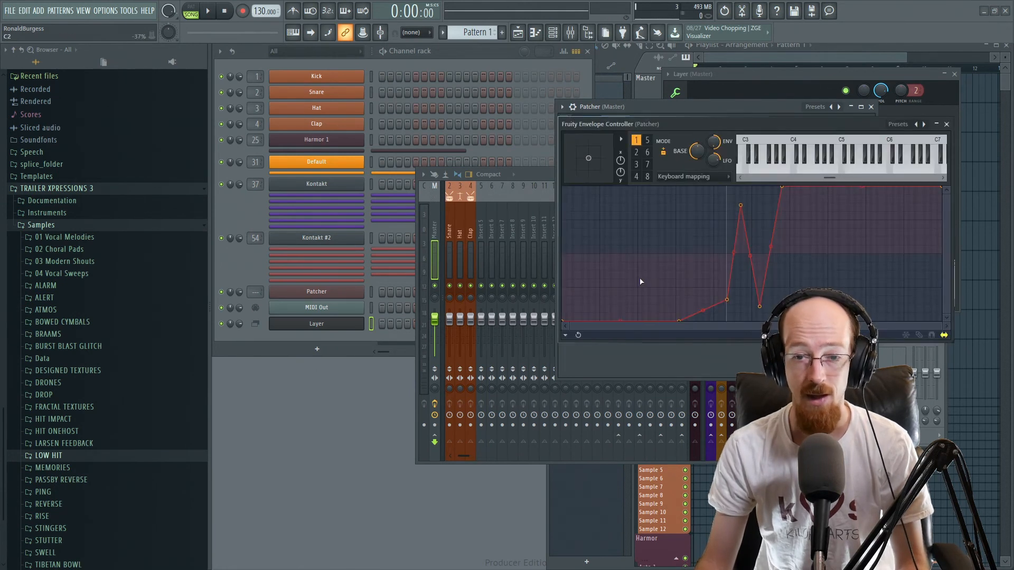
left_click(692, 177)
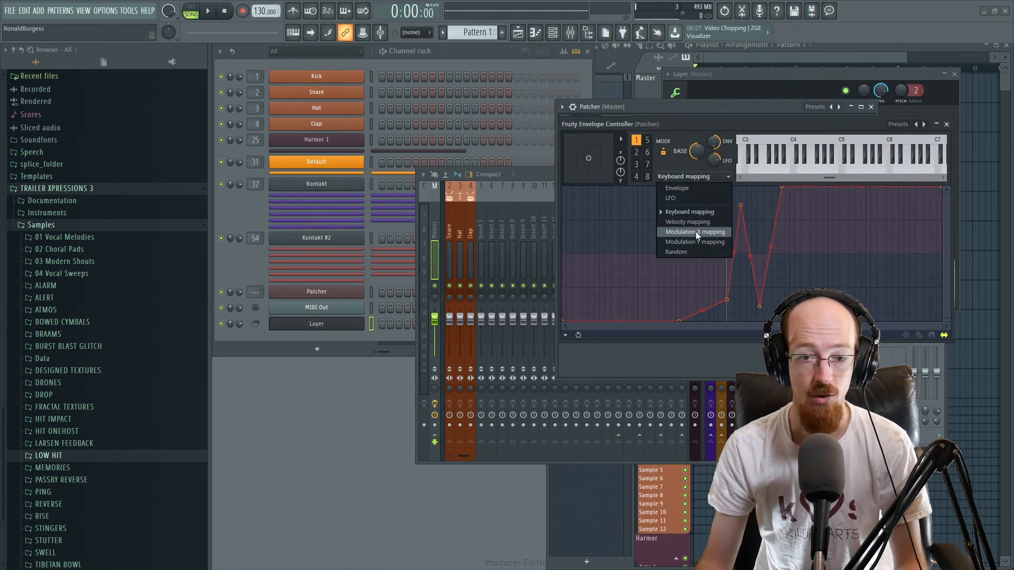
left_click(683, 174)
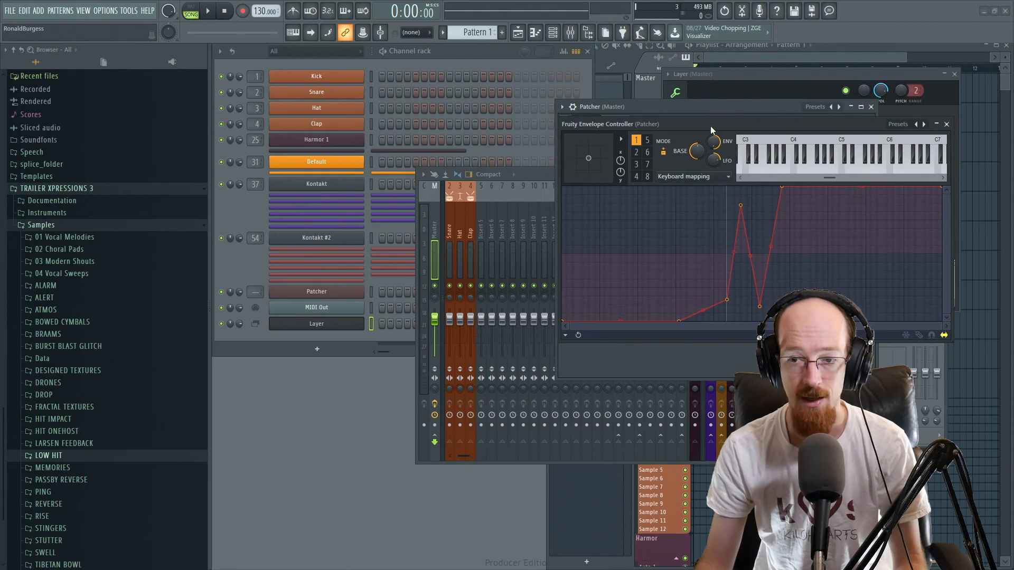
left_click(946, 124)
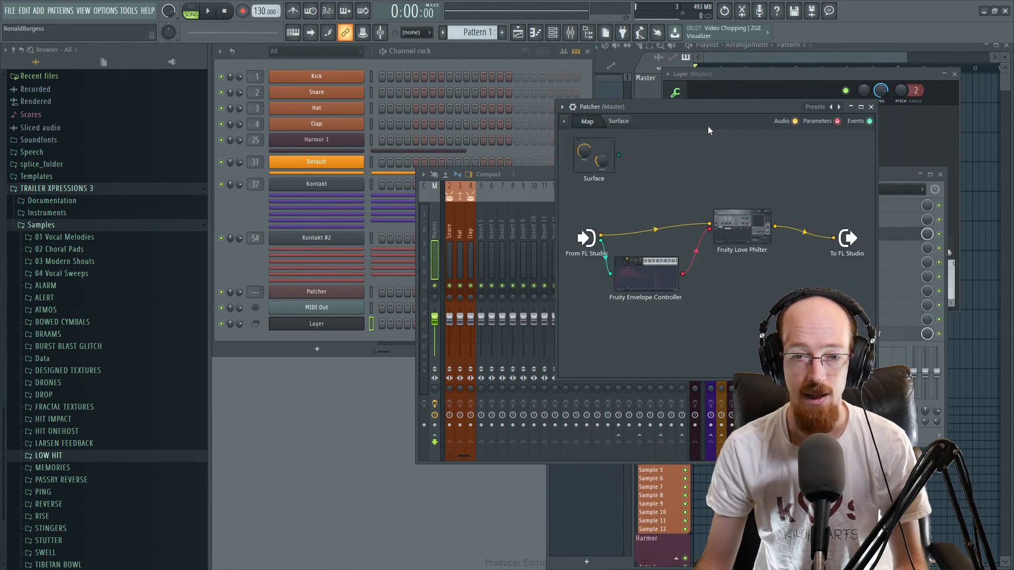
left_click_drag(731, 110, 710, 105)
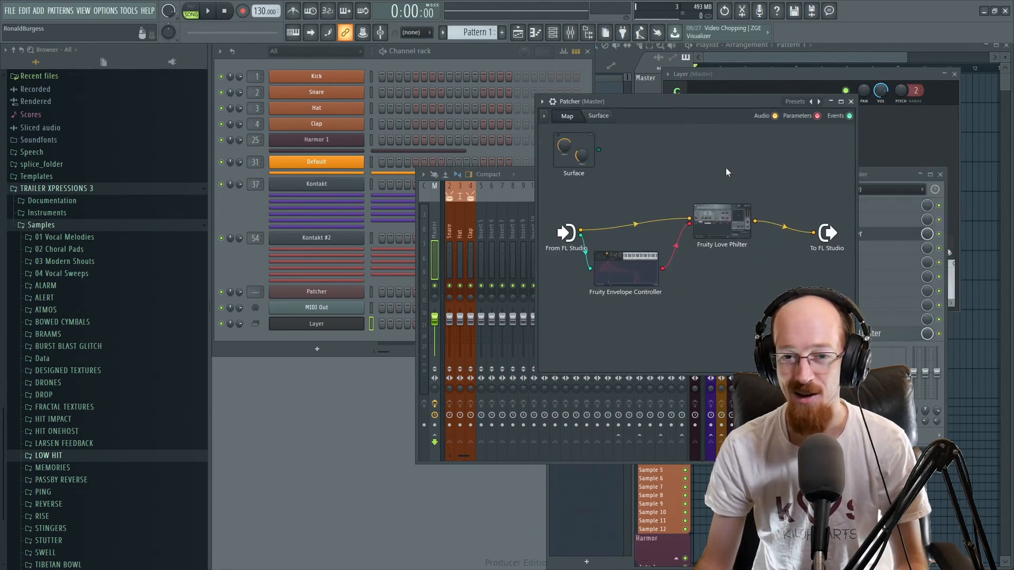
Review the Master track's Patcher map alongside the Layer channel that feeds it notes, and close the map
left_click(851, 101)
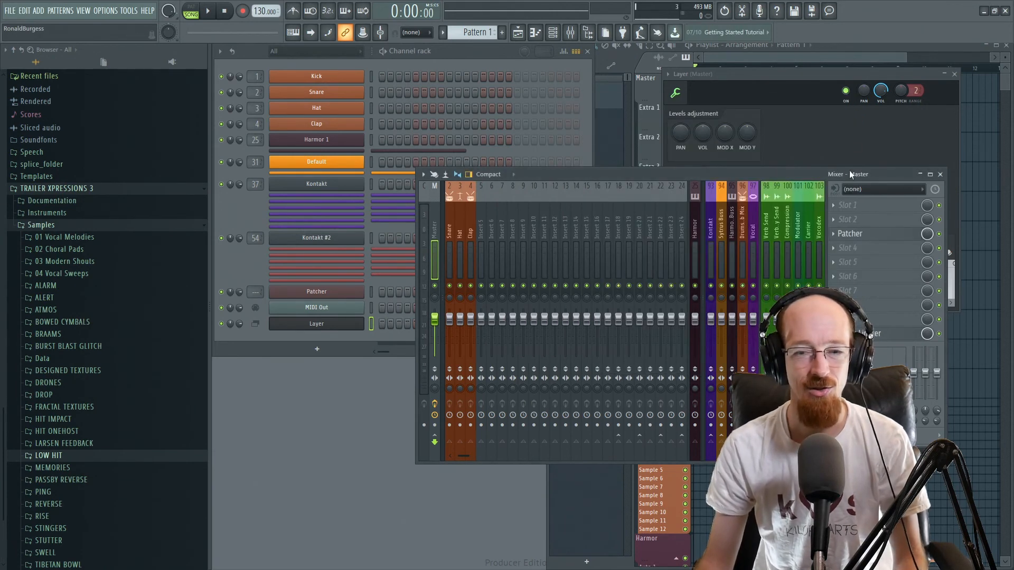
left_click(885, 234)
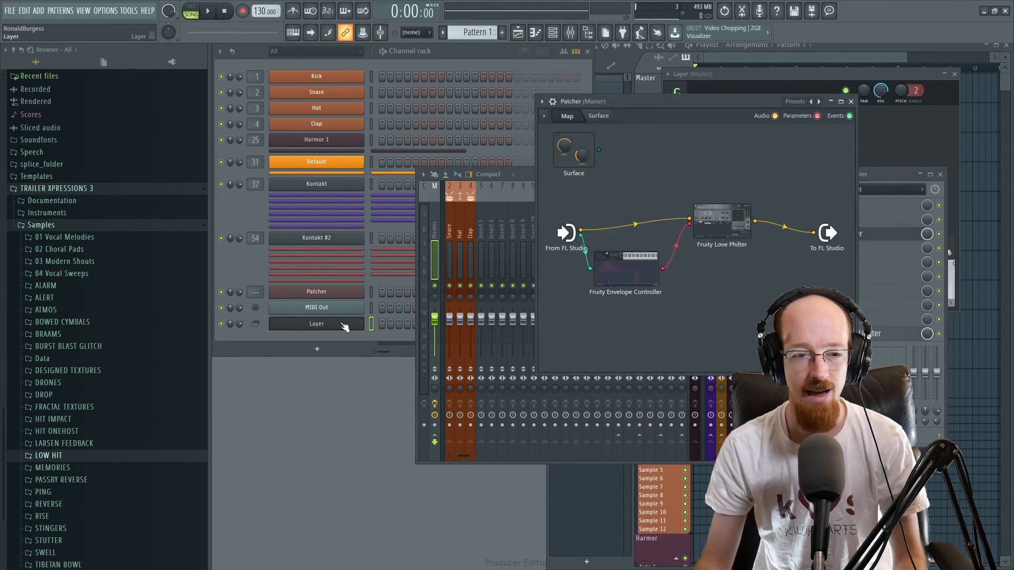
left_click(324, 325)
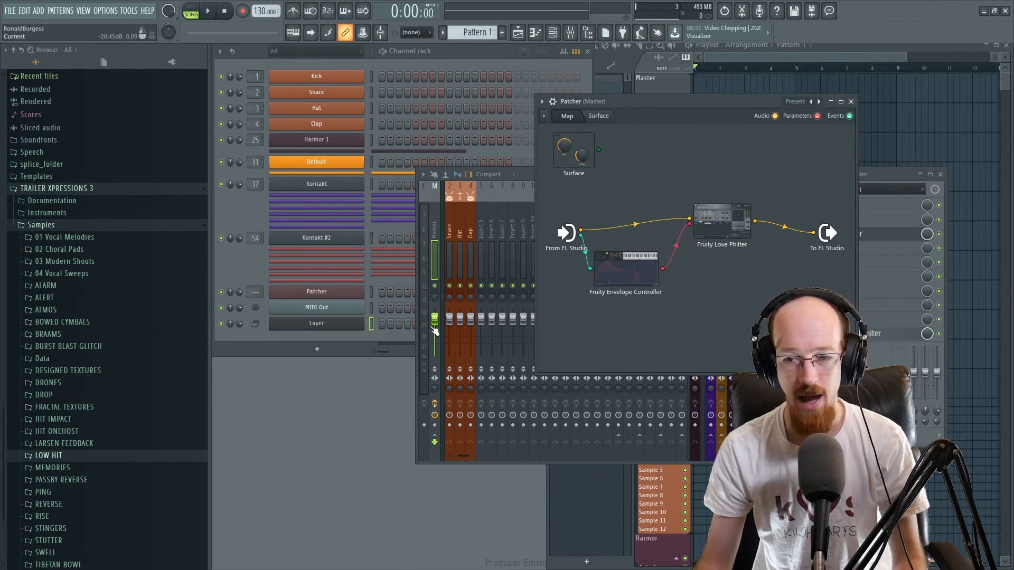
left_click(885, 234)
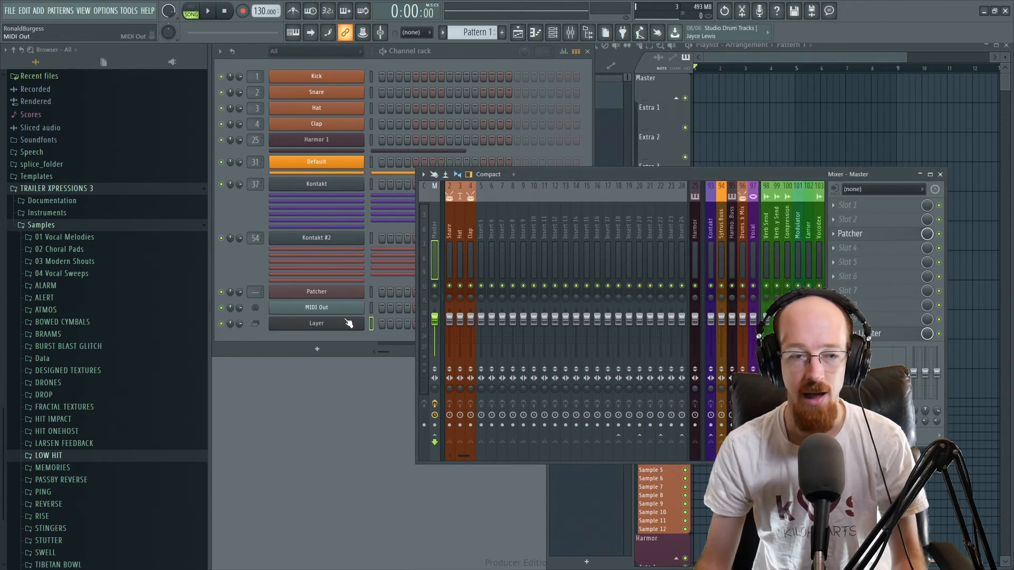
Inspect the channel rack Patcher's map containing Harmor and its plugin options, and close it without changes
left_click(353, 294)
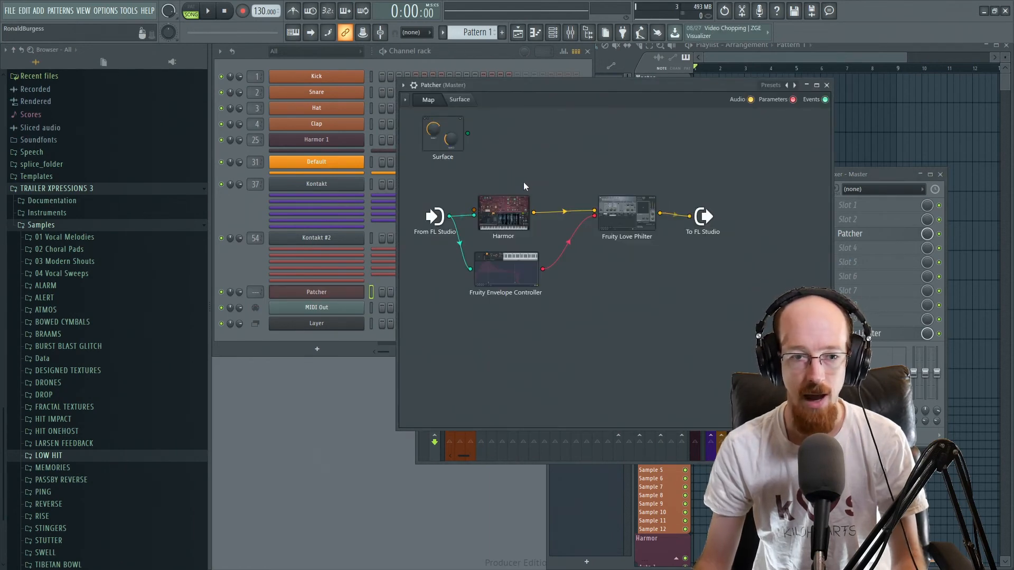
left_click(403, 85)
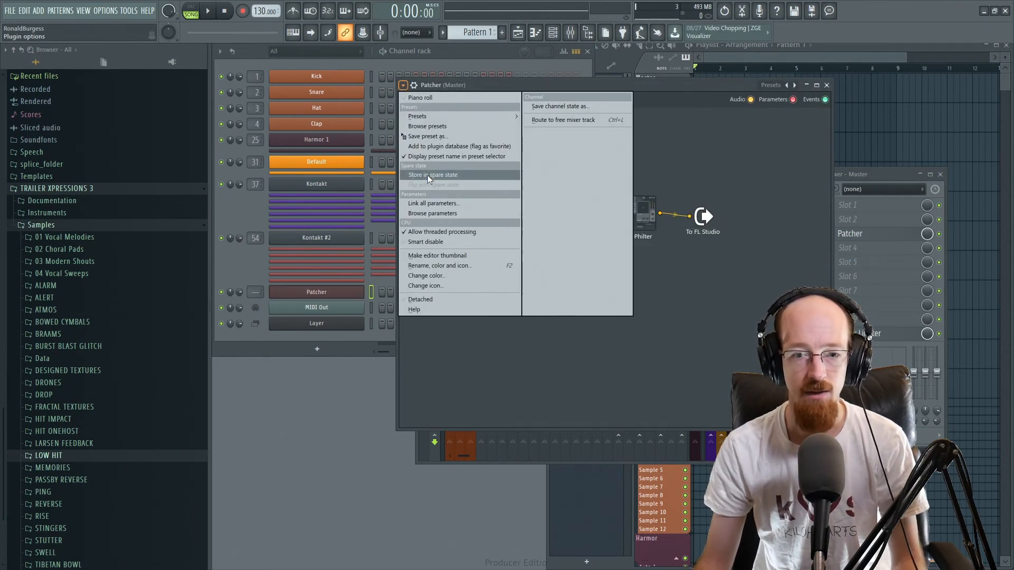
left_click(671, 285)
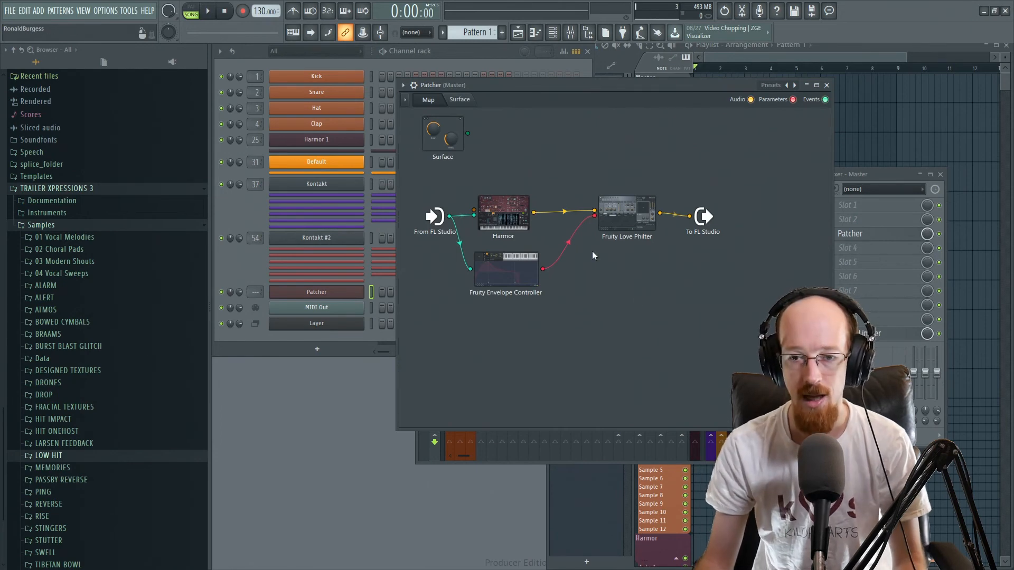
left_click(827, 85)
Review the Fruity Envelope Controller's keyboard mapping curve in the Master track's Patcher and that Patcher's preset-saving options, and close everything
left_click(866, 234)
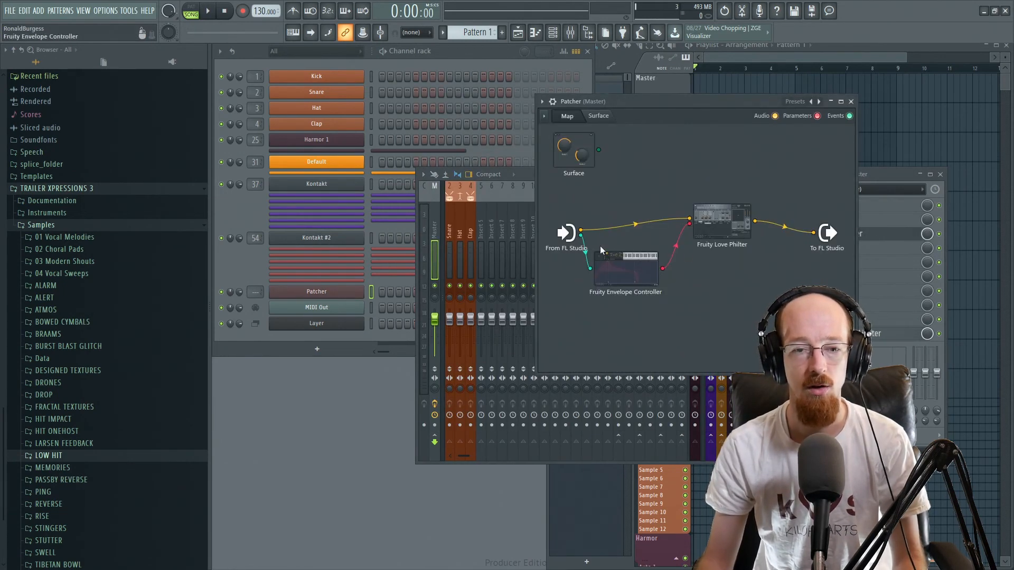
left_click(641, 285)
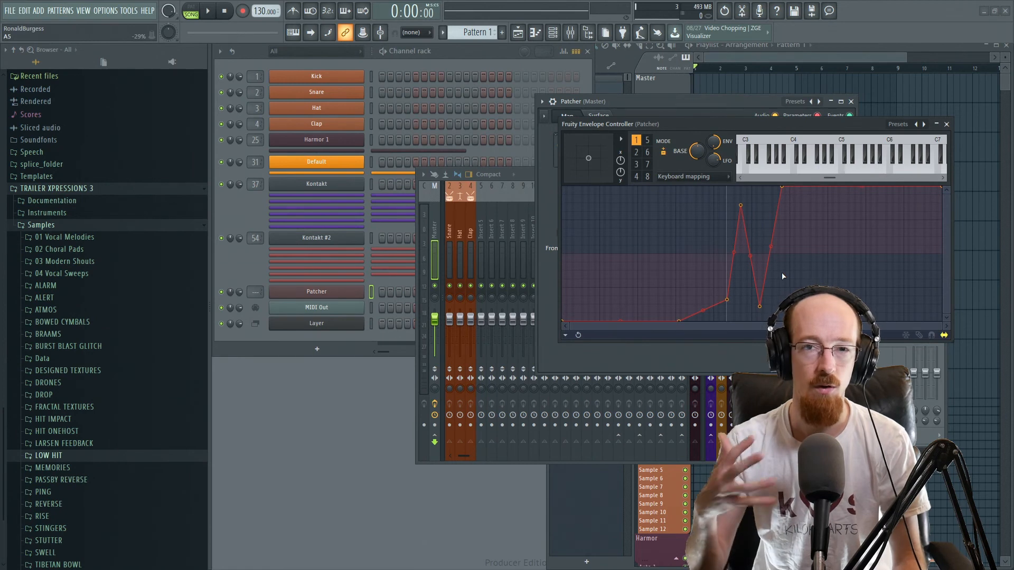
left_click(946, 124)
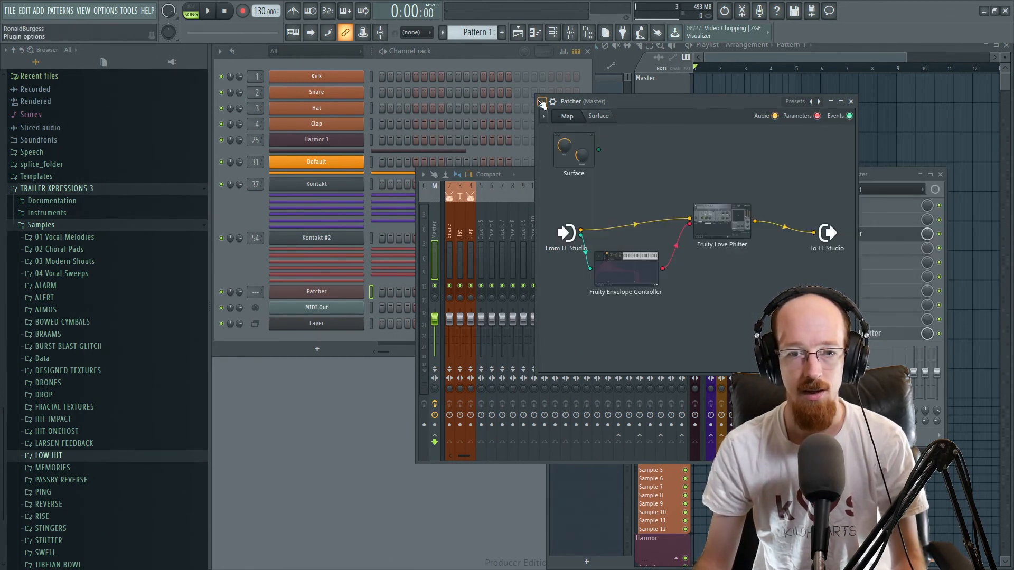
left_click(541, 101)
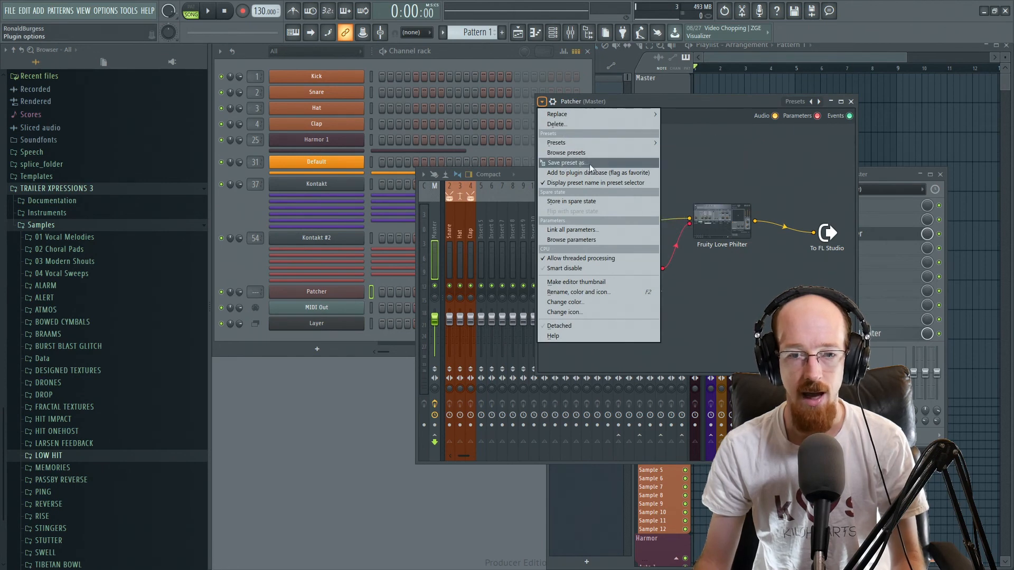
left_click(851, 101)
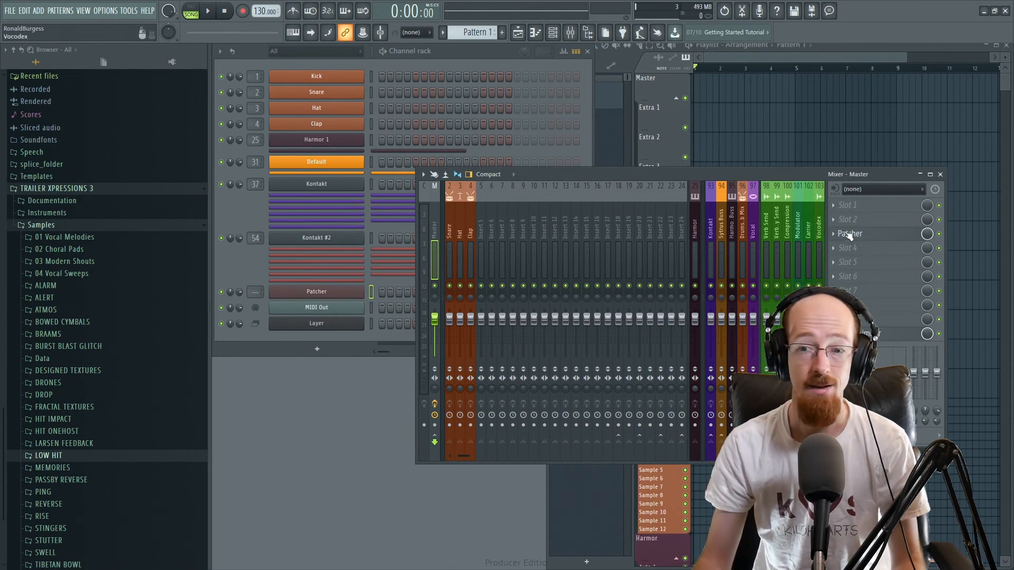
Compare the Master track's effect Patcher with the channel rack's Patcher map once more, leaving both closed
left_click(897, 234)
left_click(898, 241)
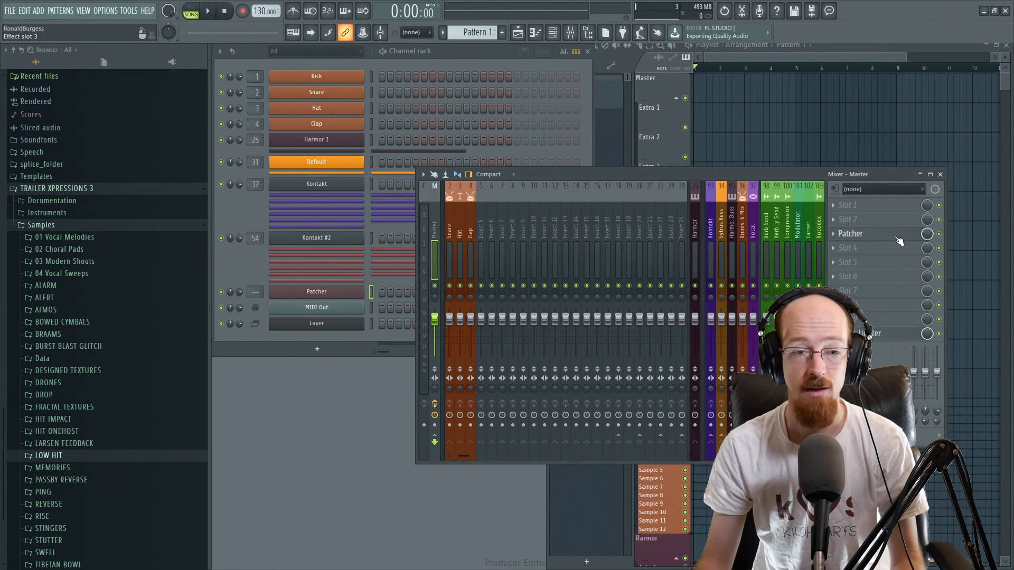
left_click(345, 292)
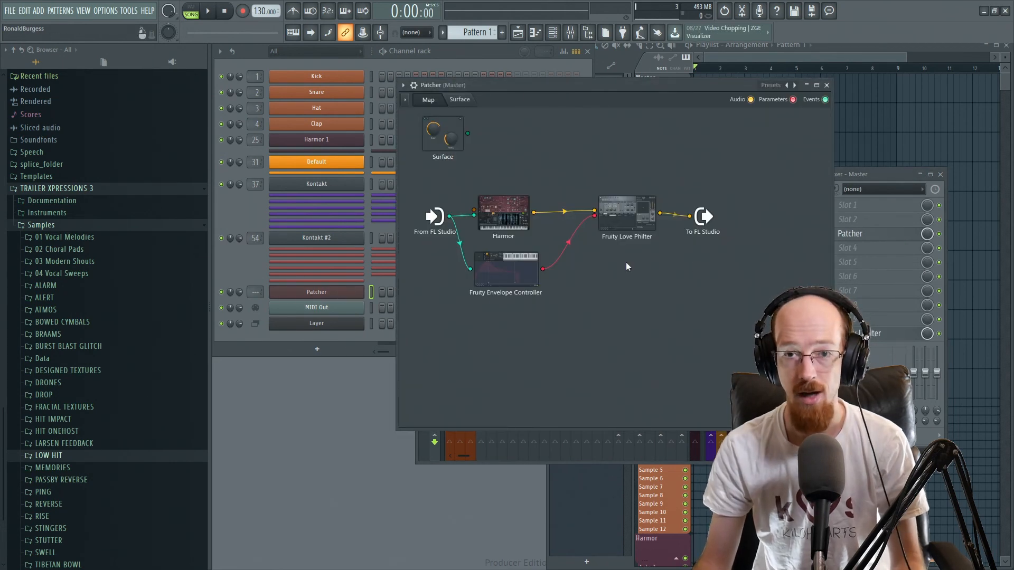
left_click(826, 85)
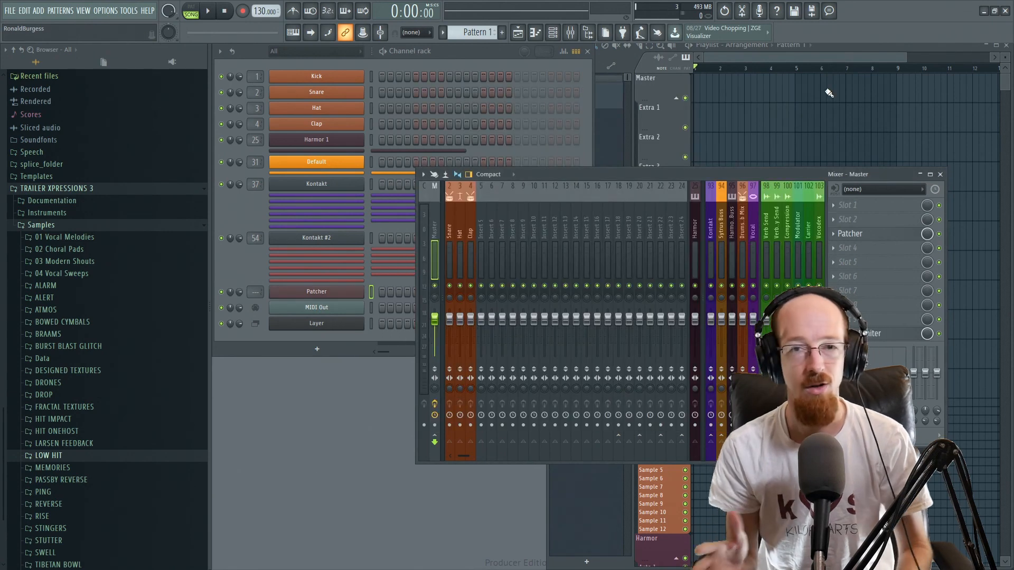